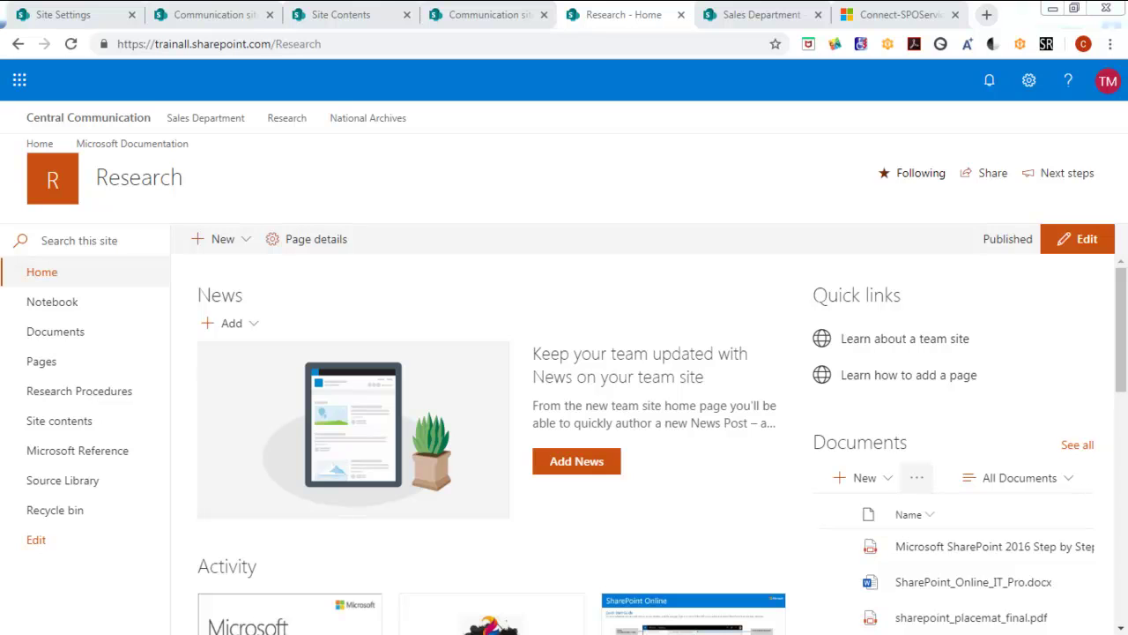
Step: Go from Site information to the Research site's full site settings and Site Features page
left_click(1029, 81)
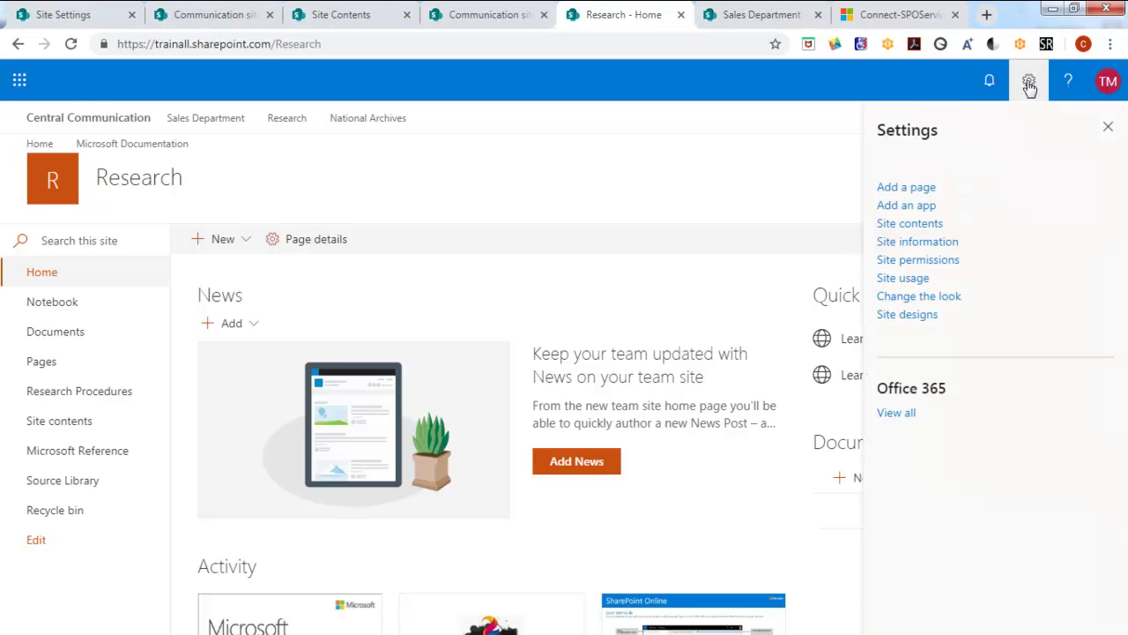
left_click(907, 243)
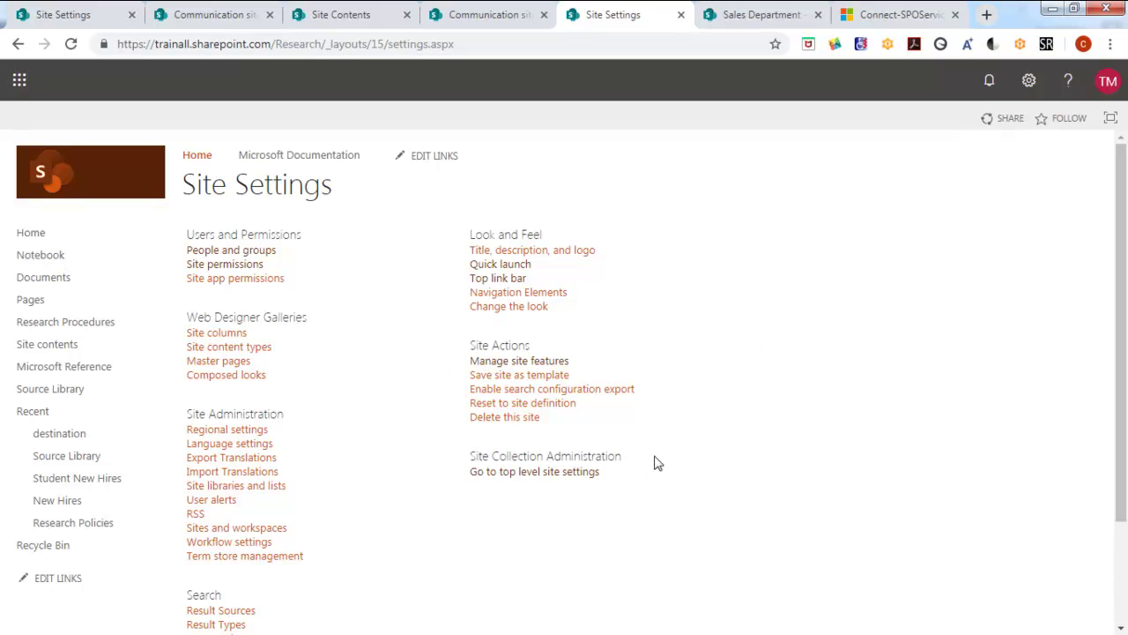
left_click(523, 363)
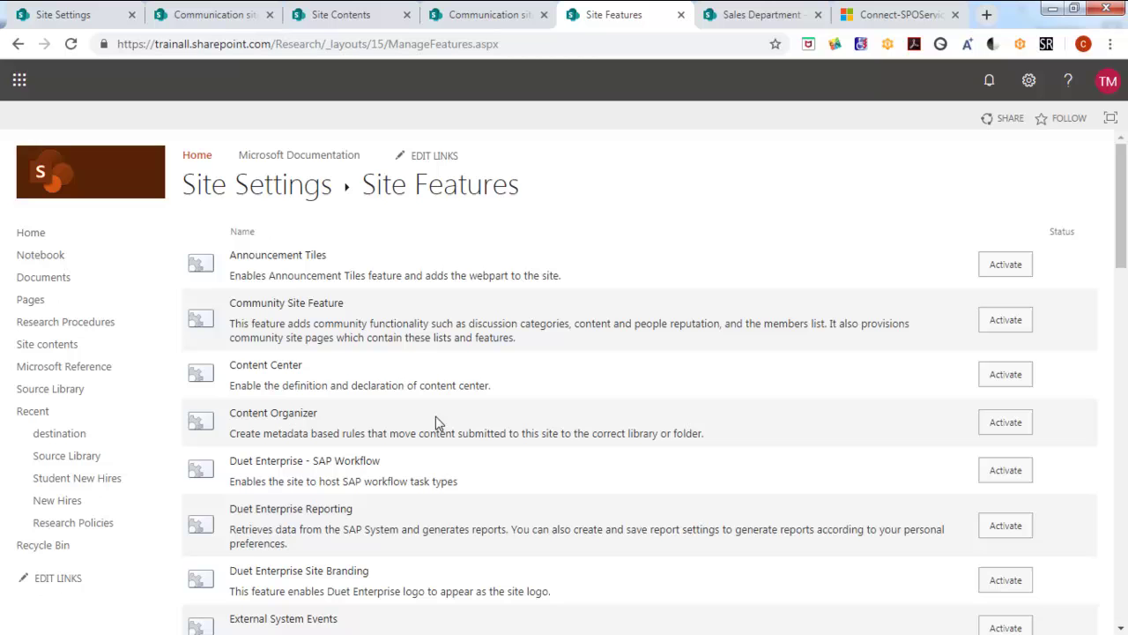
Step: Scroll through the Research site's features, mark SharePoint Server Publishing, then return to the top
scroll(562, 519, "down", 2)
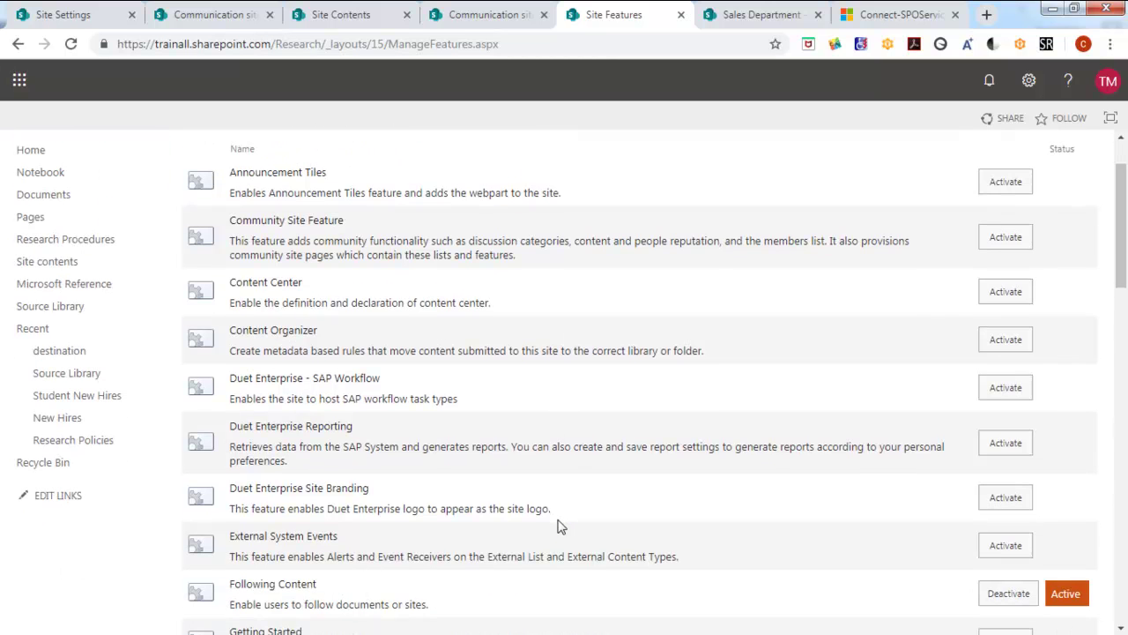
scroll(559, 525, "down", 1)
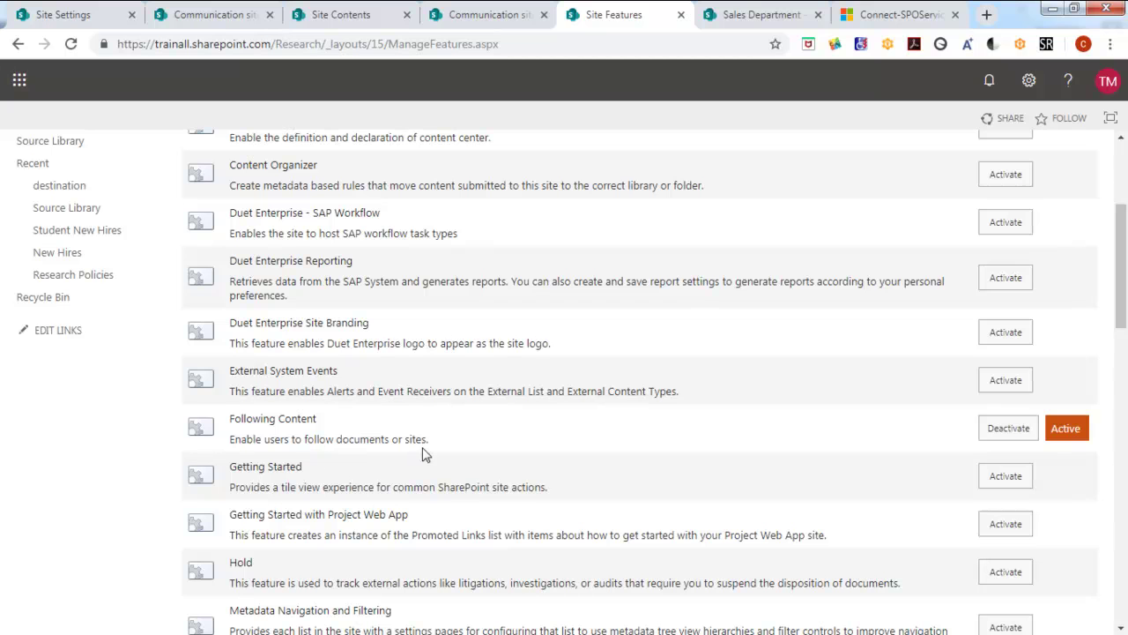
scroll(520, 439, "down", 2)
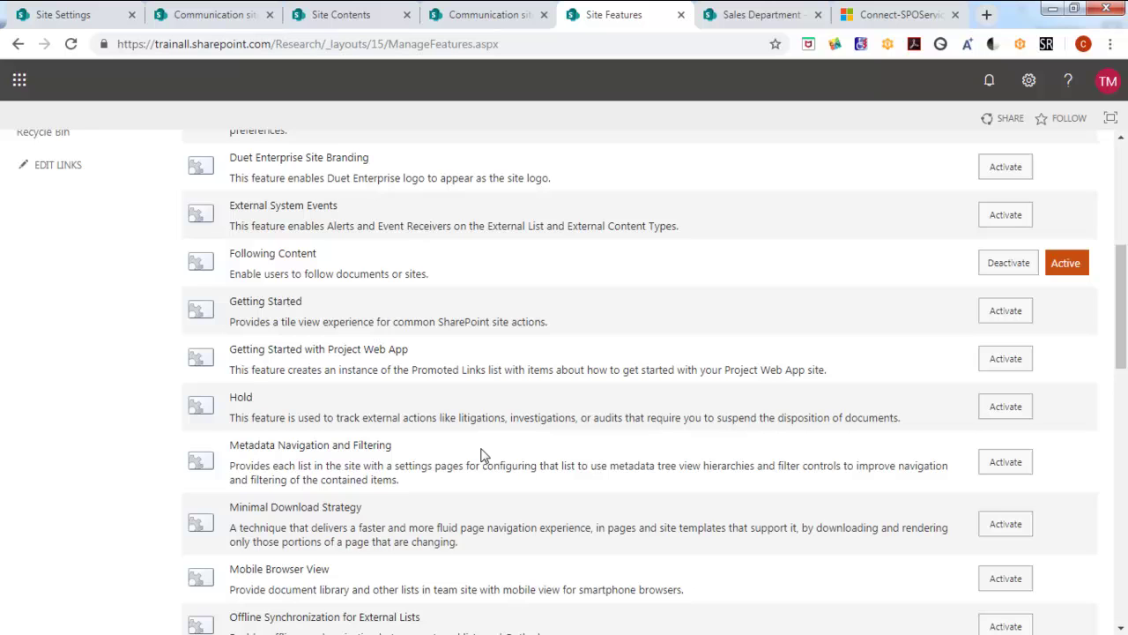
scroll(481, 454, "down", 1)
scroll(472, 458, "down", 1)
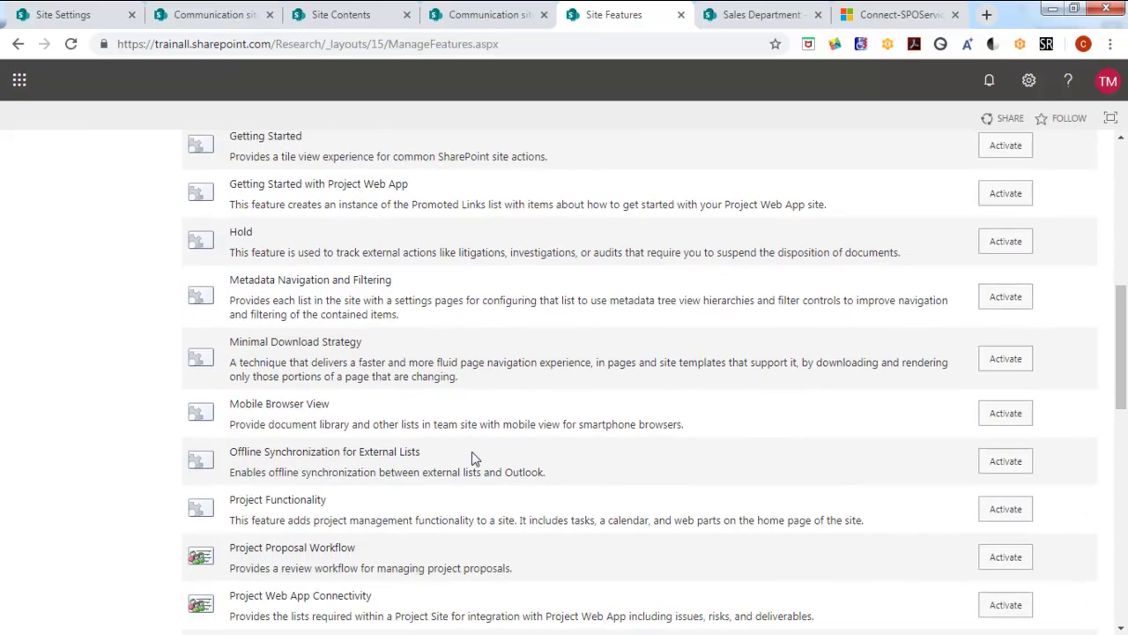
scroll(472, 458, "down", 5)
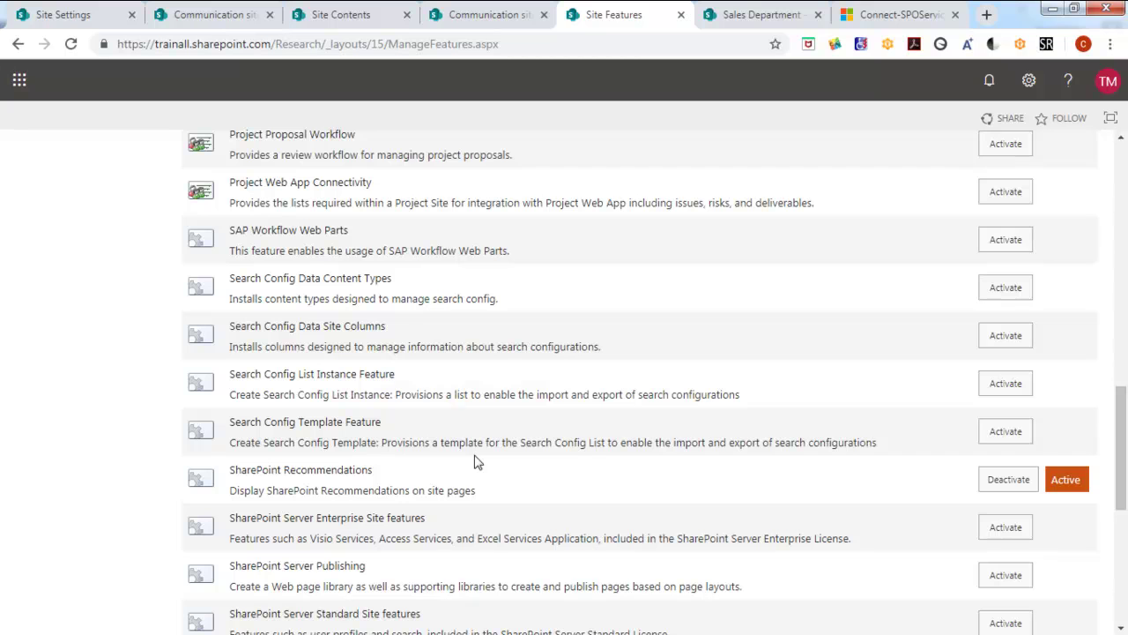
scroll(474, 459, "down", 2)
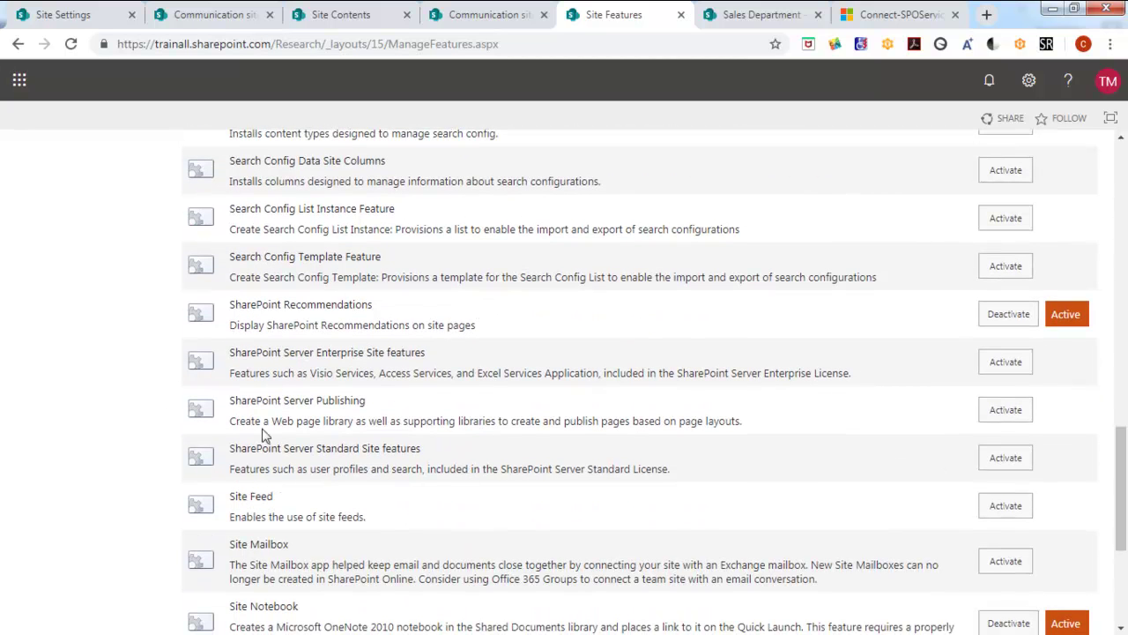
left_click_drag(283, 401, 370, 403)
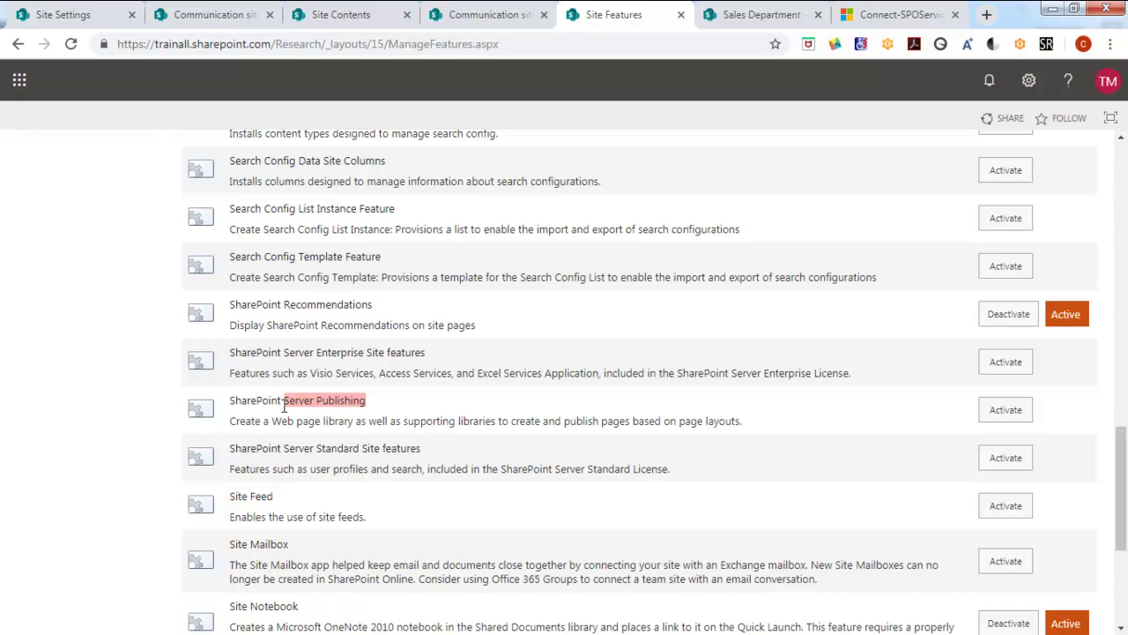
scroll(439, 436, "up", 8)
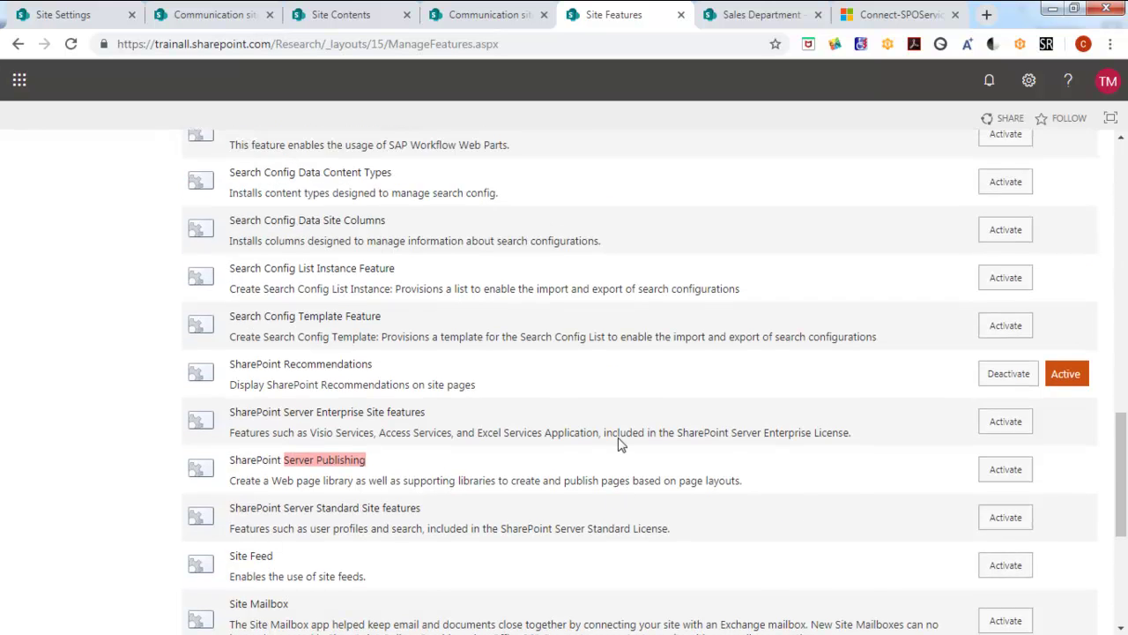
scroll(620, 443, "up", 5)
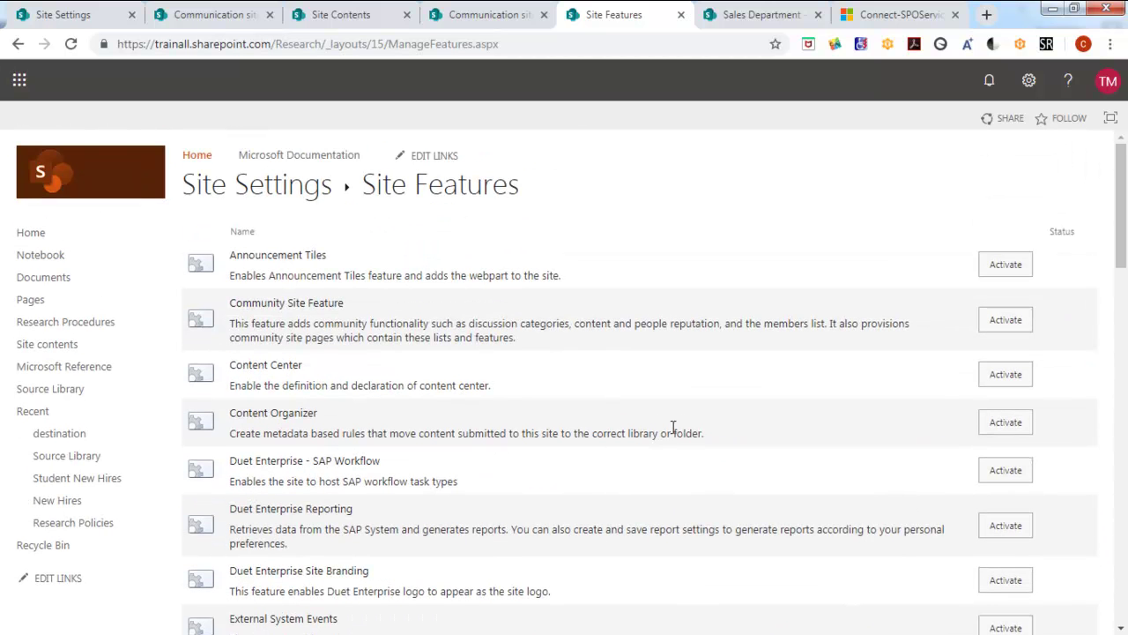
Step: Activate the Content Organizer feature on the Research site
left_click(998, 424)
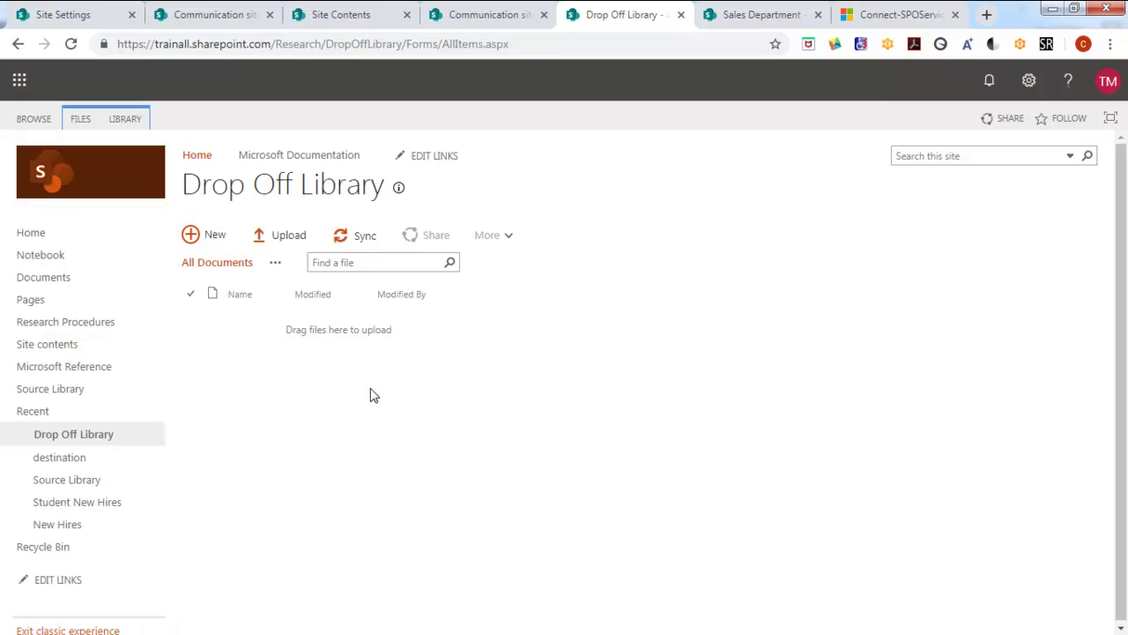
Step: View the Research Procedures library, then the Documents library
left_click(33, 323)
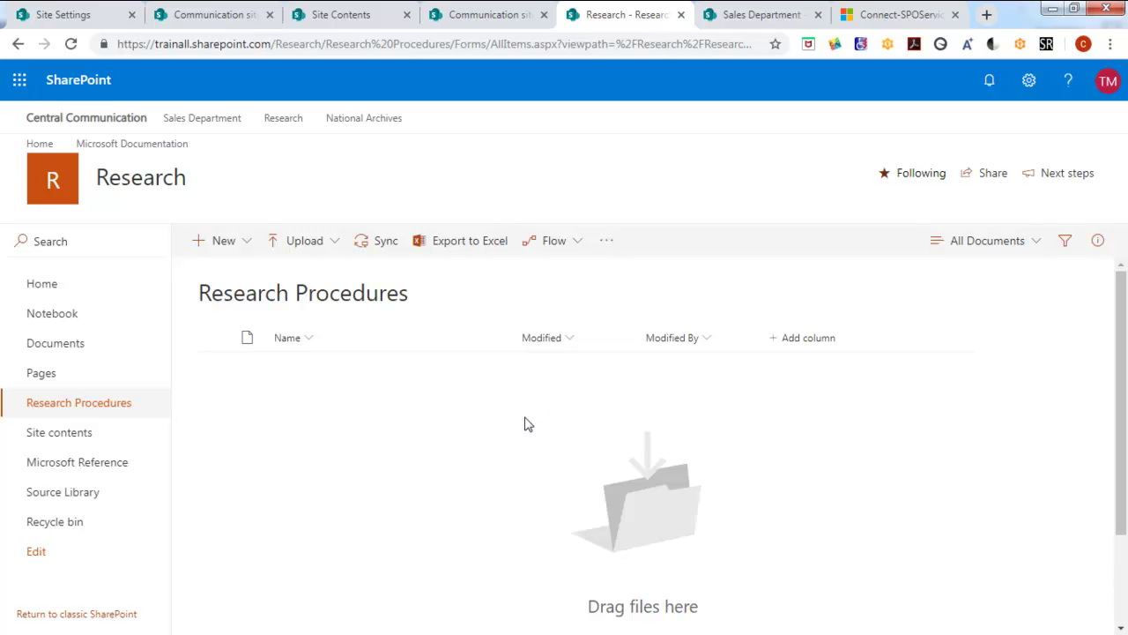
left_click(66, 347)
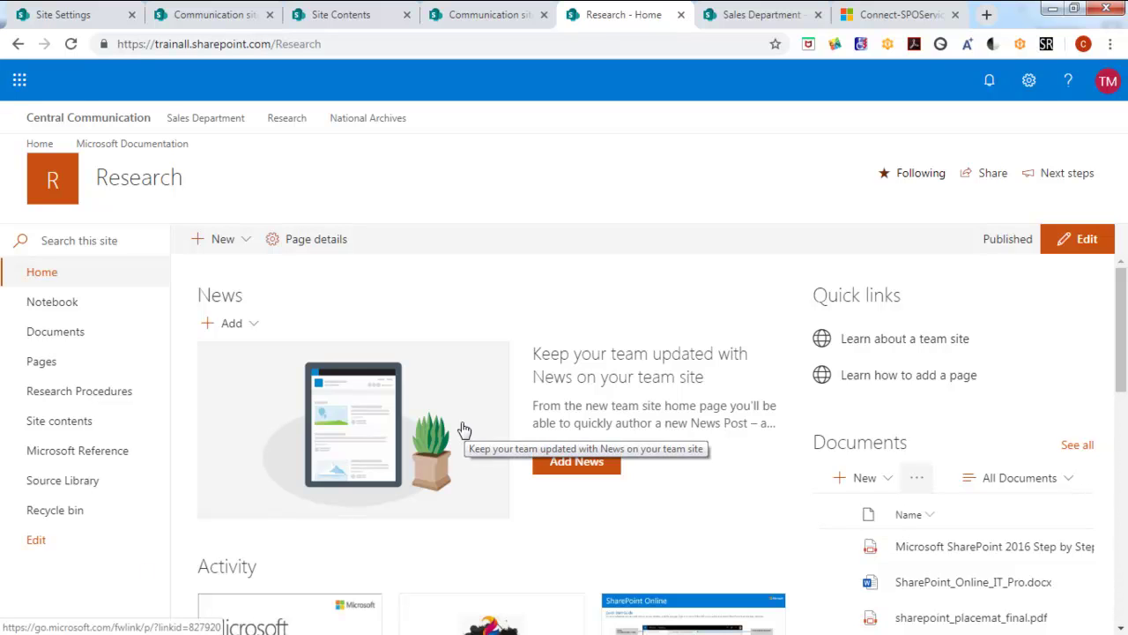
Step: Go through Site information to the Research site's full site settings page
left_click(1028, 85)
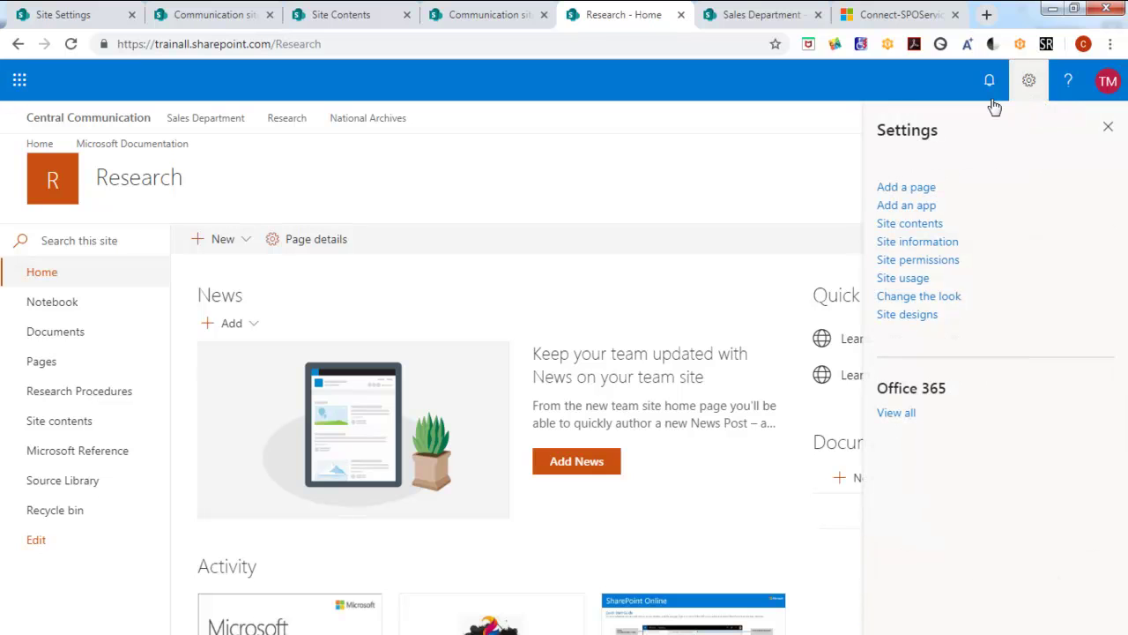
left_click(905, 244)
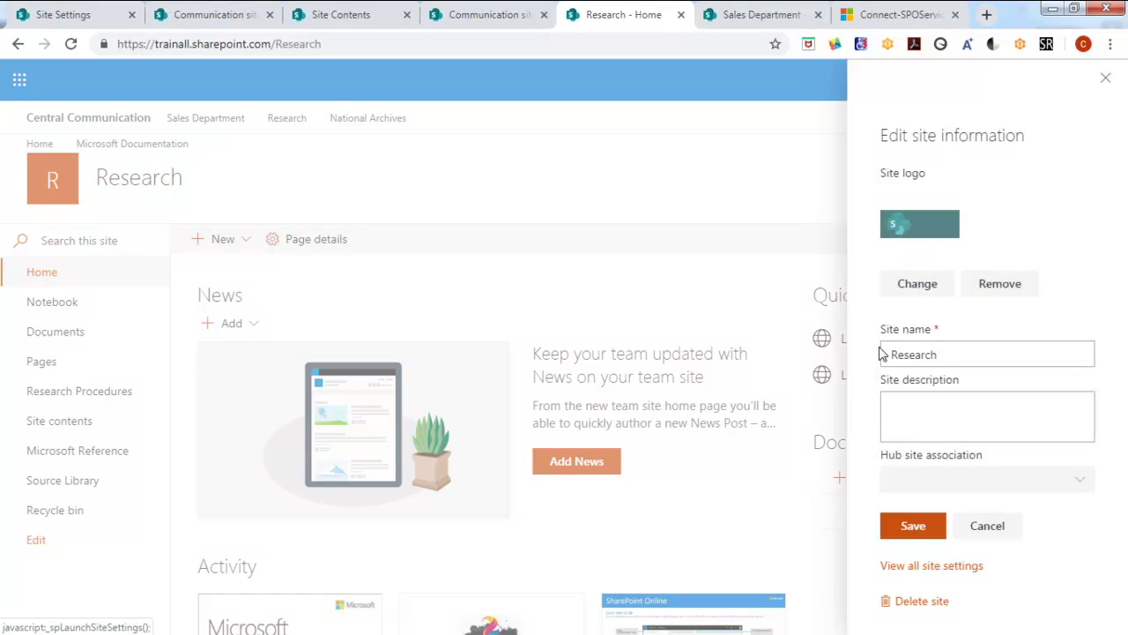
left_click(916, 566)
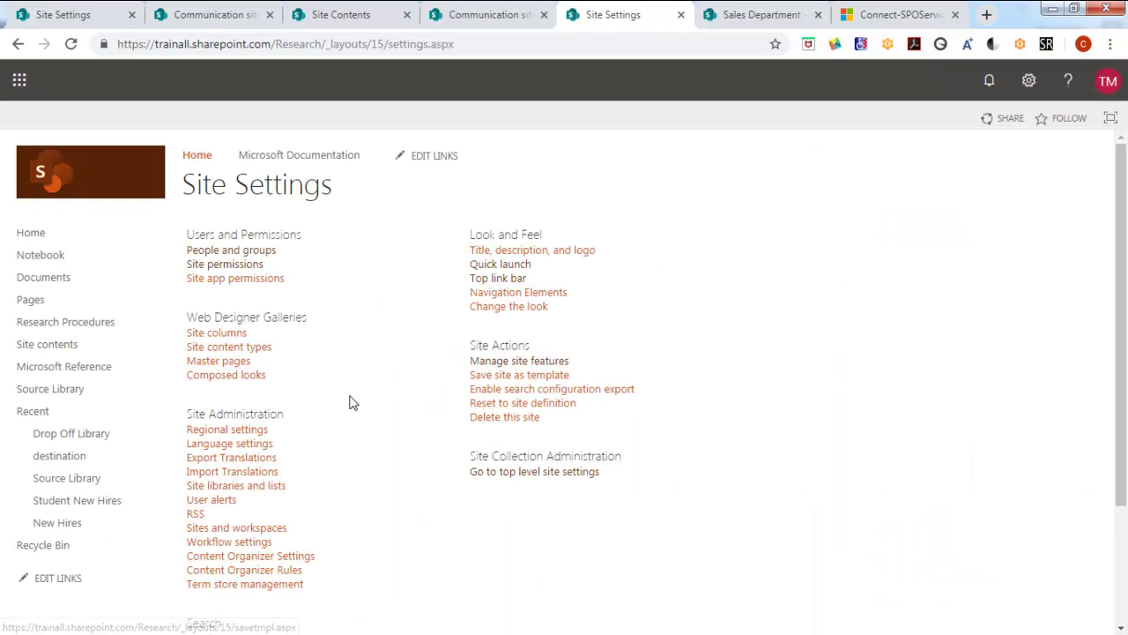
scroll(349, 402, "down", 2)
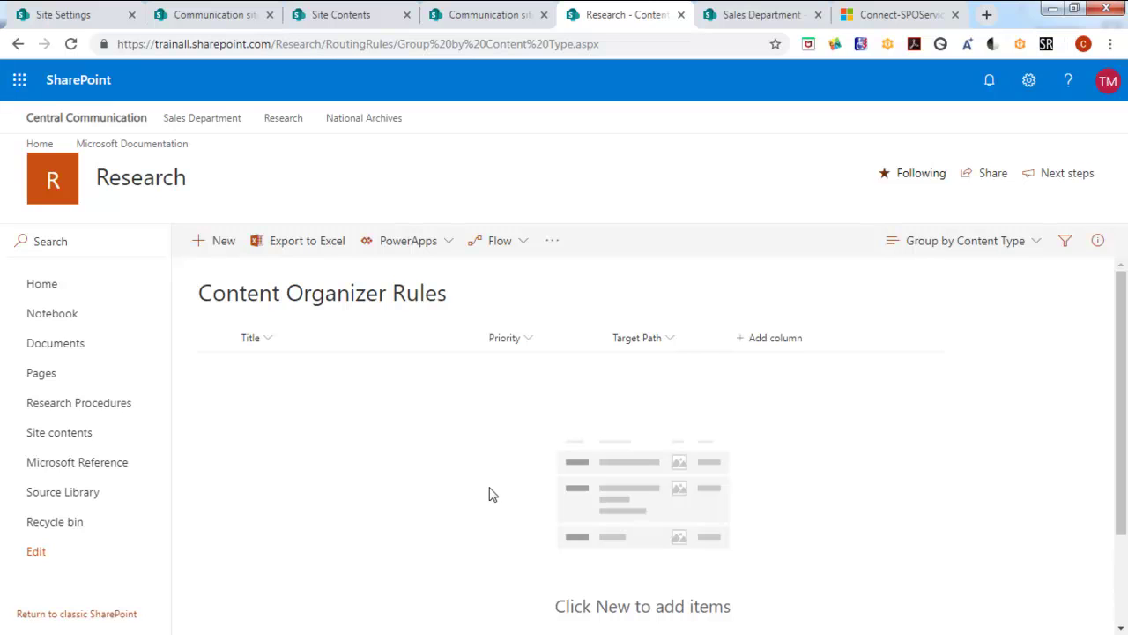
Step: Create a new rule 'Route to Research' for the Document type in Document Content Types
left_click(220, 245)
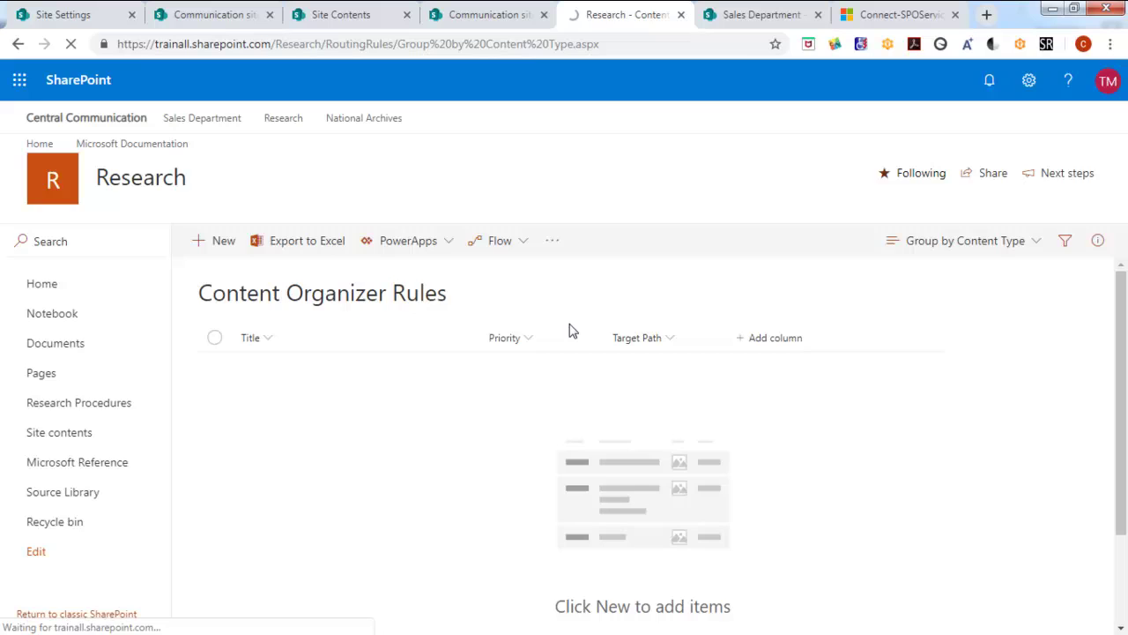
left_click(474, 263)
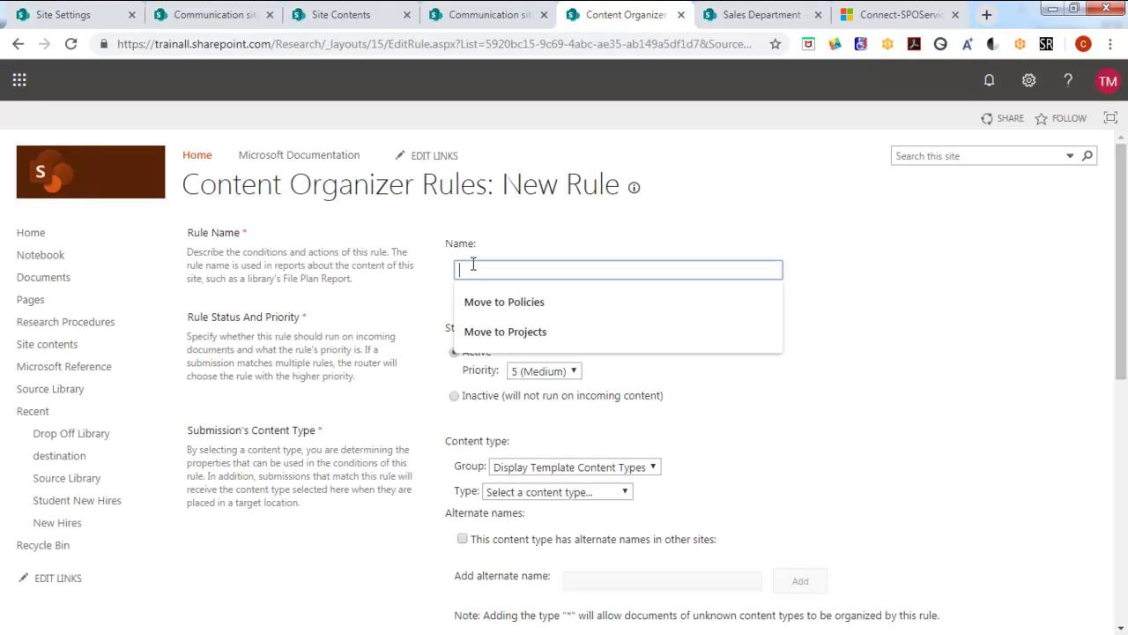
type("Route")
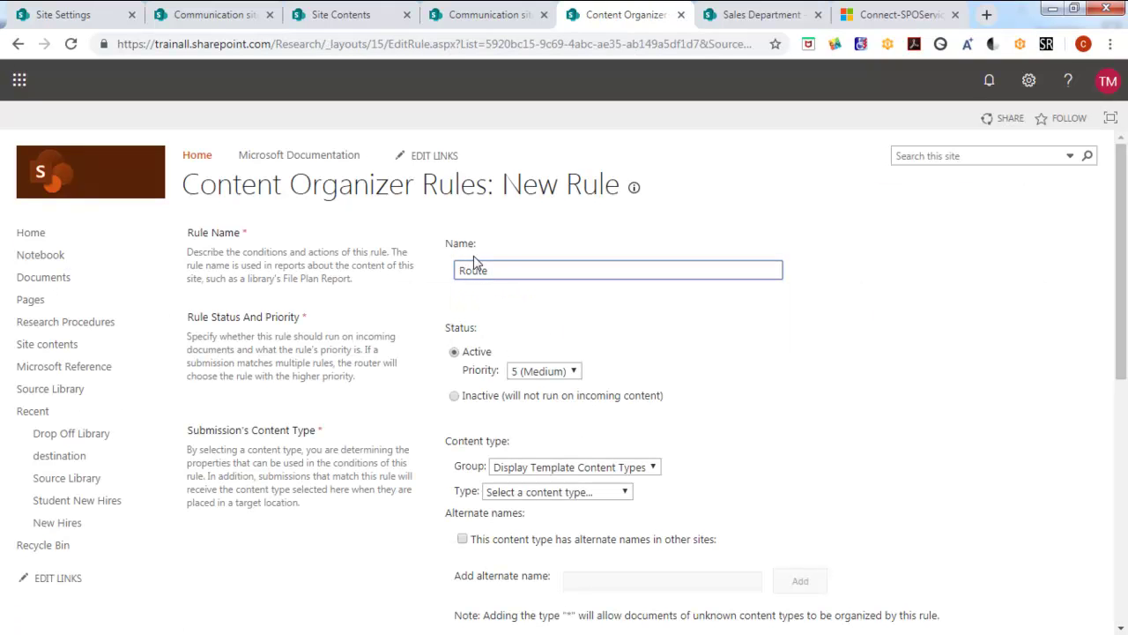
type(" to Research")
left_click(656, 469)
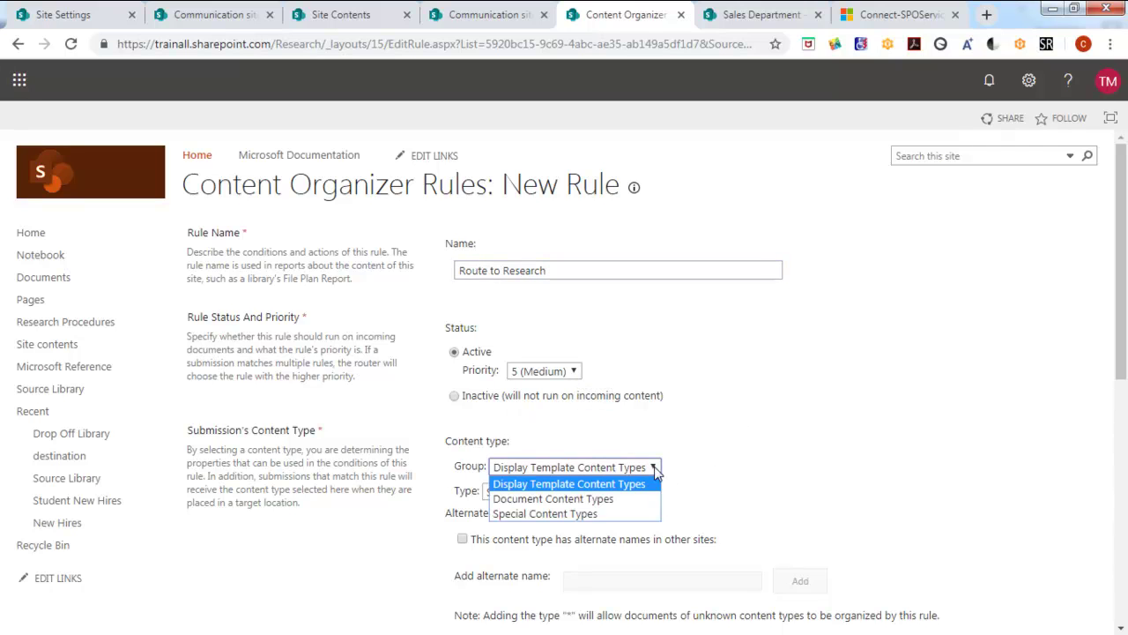
left_click(542, 498)
left_click(546, 492)
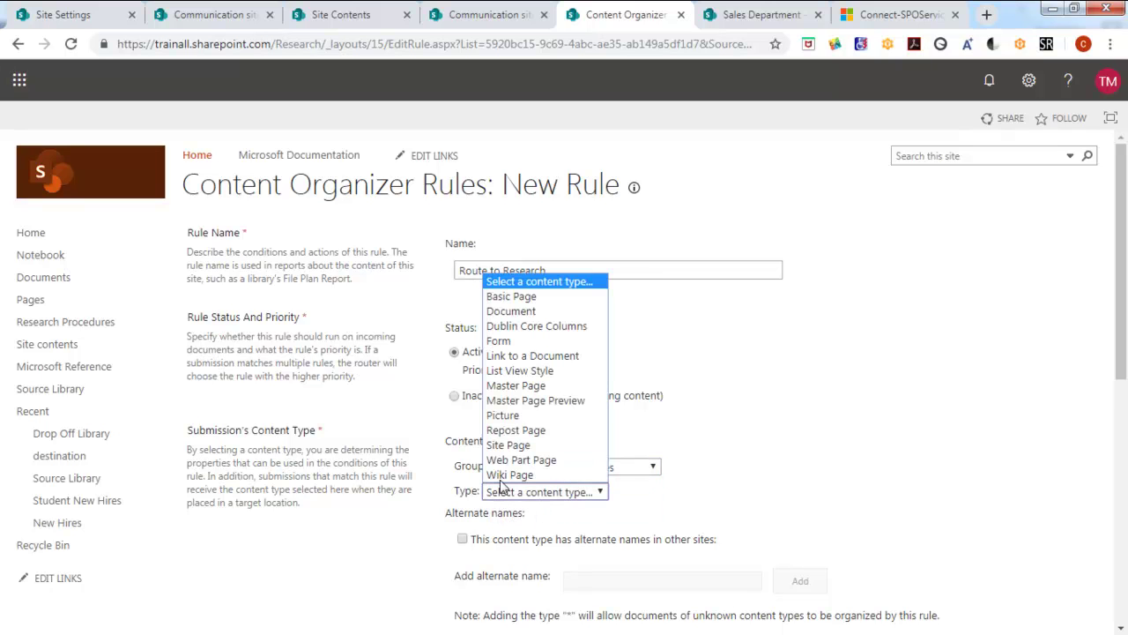
left_click(511, 313)
left_click_drag(1110, 345, 1110, 433)
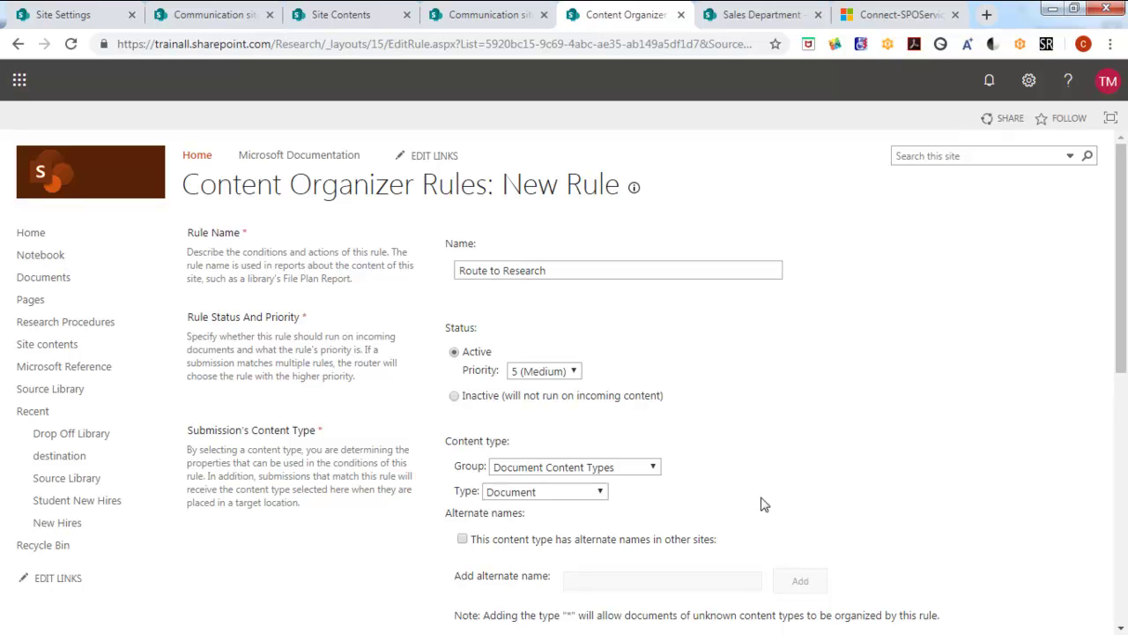
left_click_drag(1121, 344, 1122, 511)
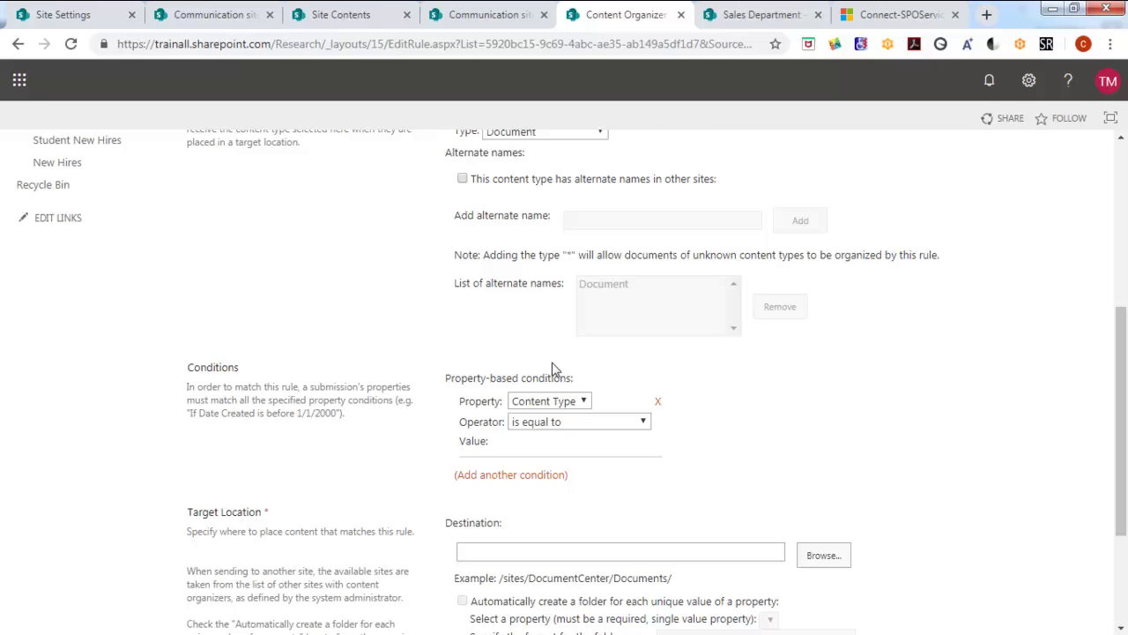
Step: Add the condition Name contains all of Research and browse for a target location
left_click(584, 403)
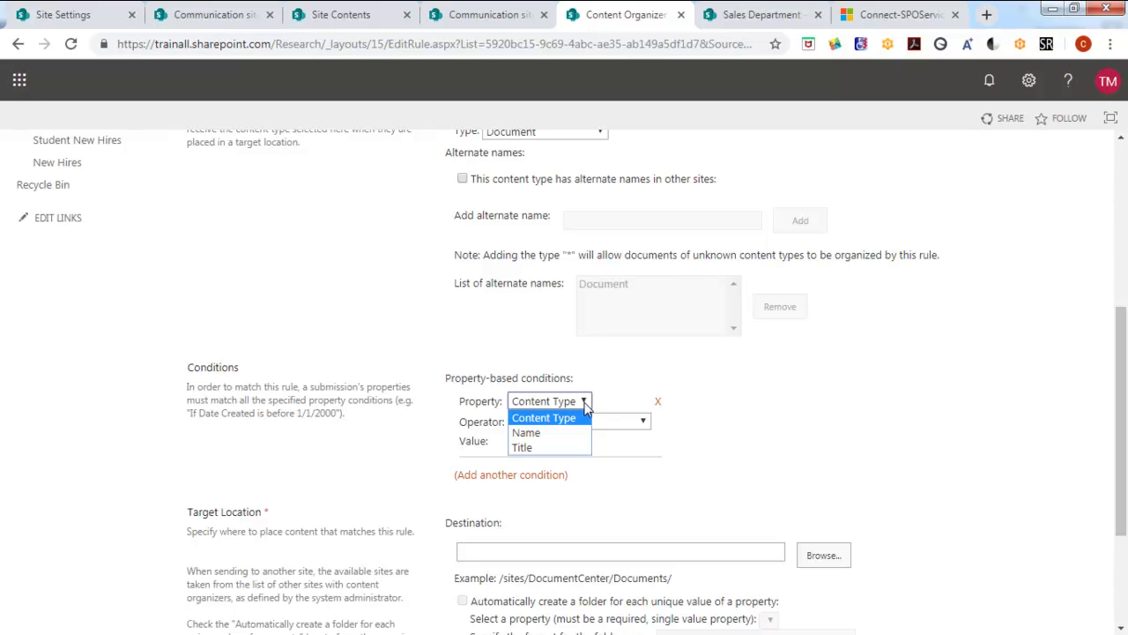
left_click(527, 432)
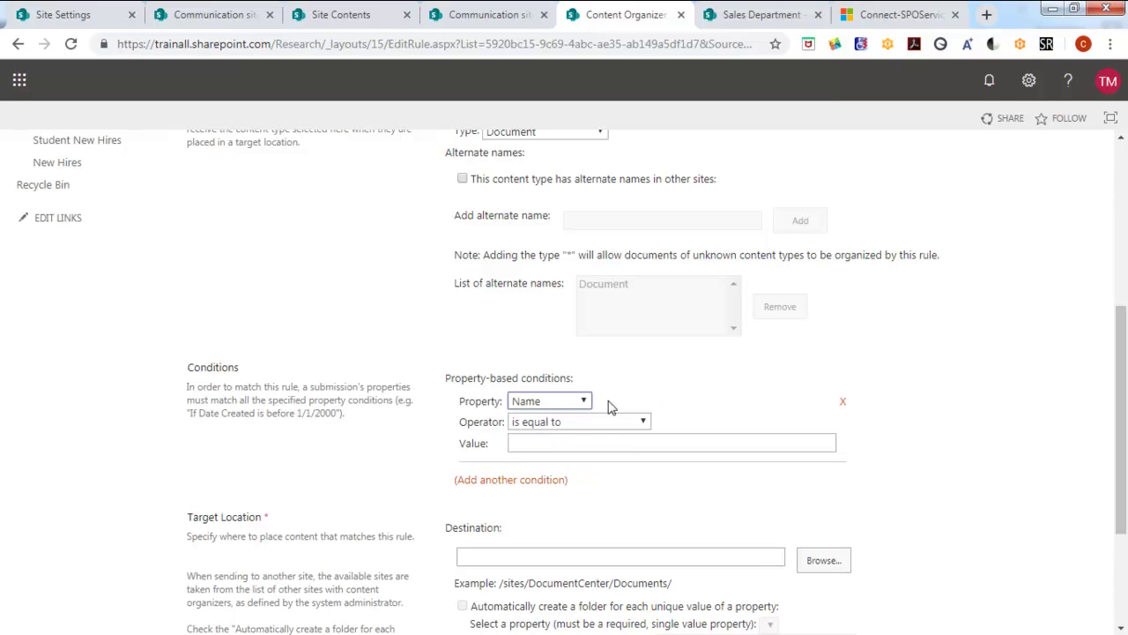
left_click(643, 422)
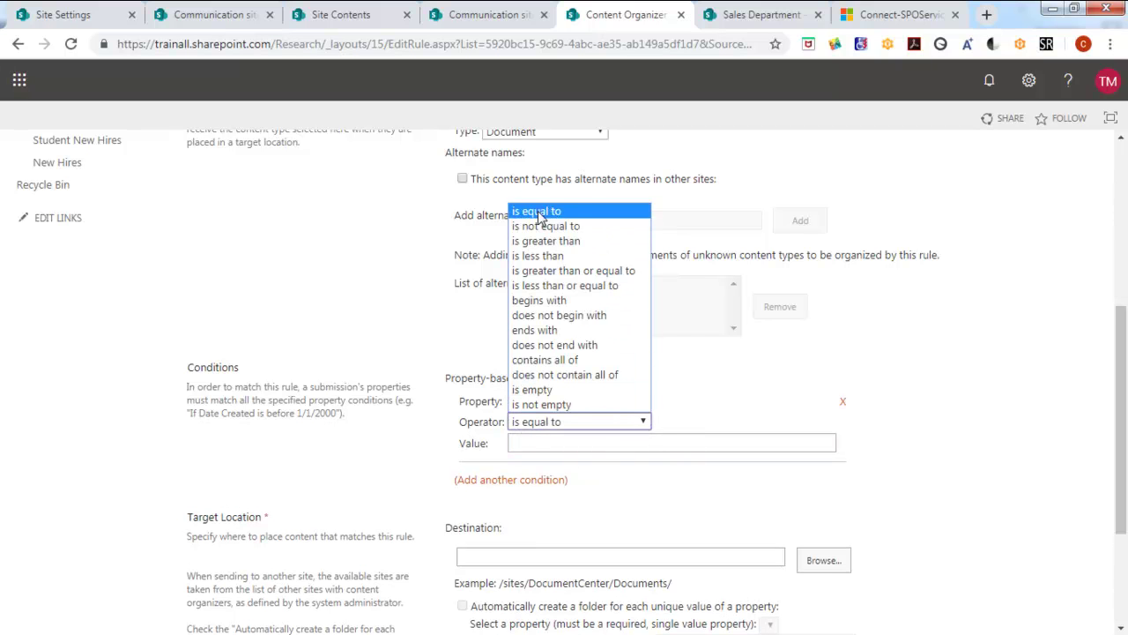
left_click(538, 365)
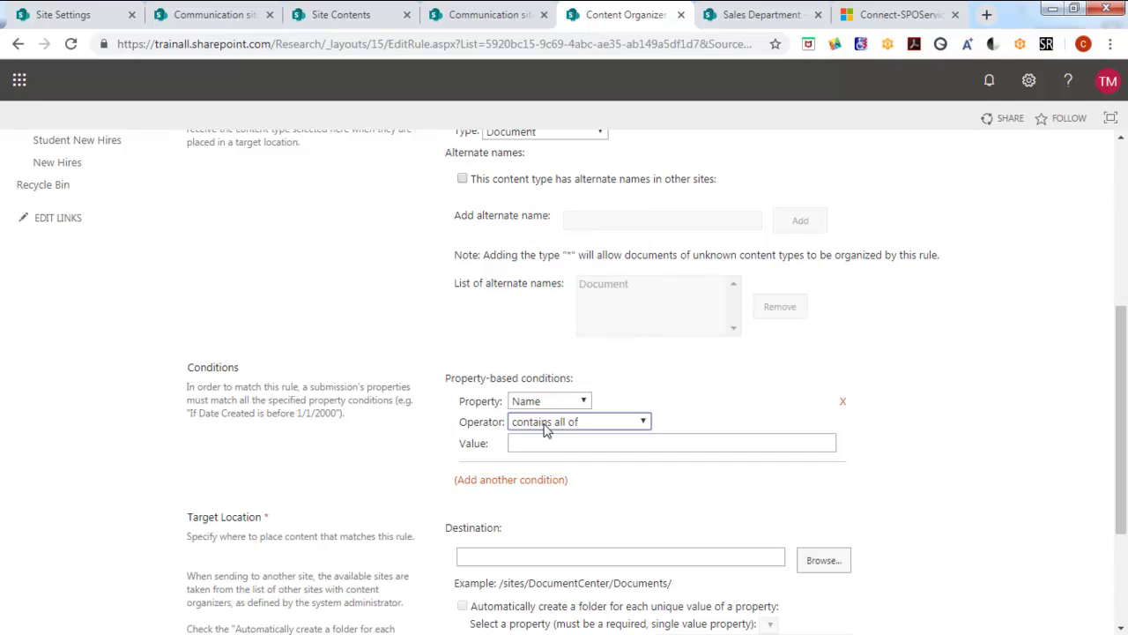
left_click(545, 444)
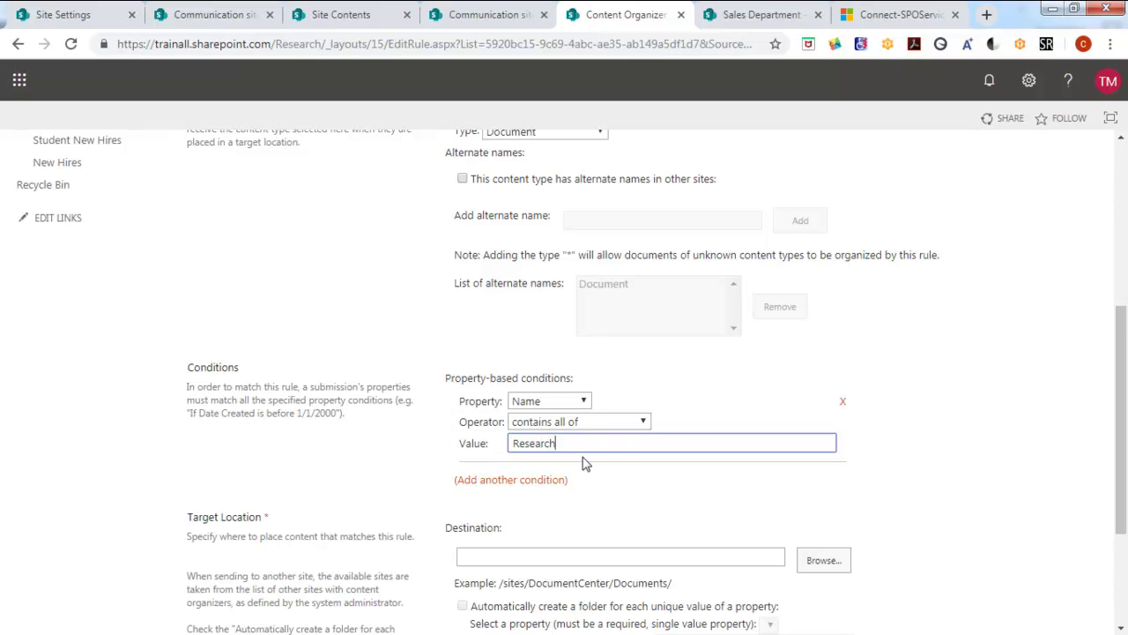
left_click(826, 562)
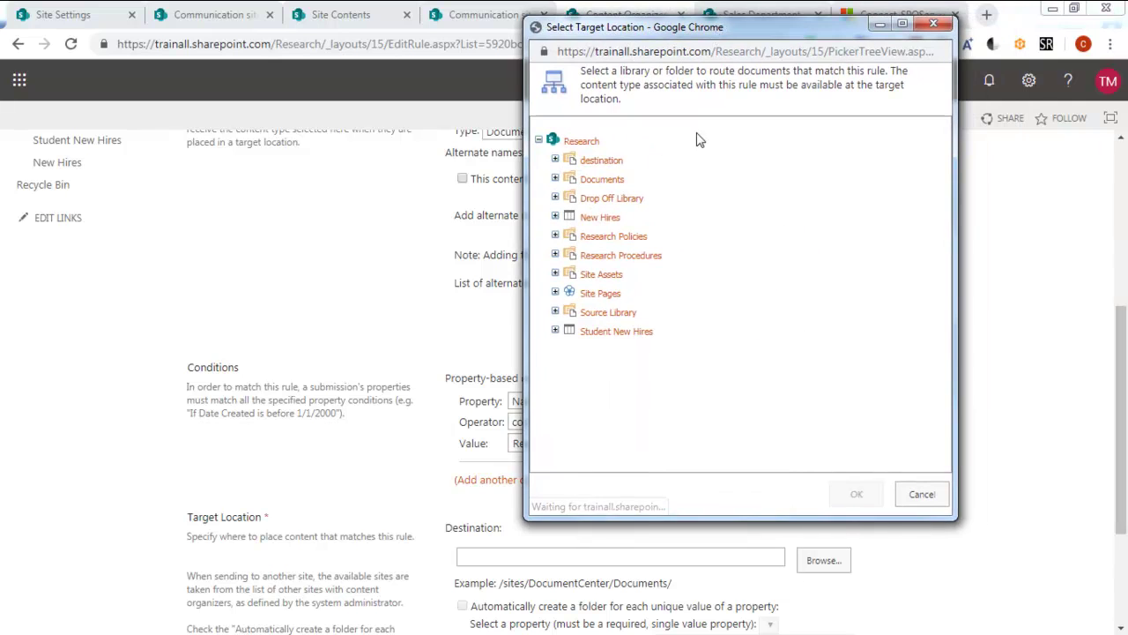
Step: Choose Research Procedures as the target library and save the rule
left_click(620, 255)
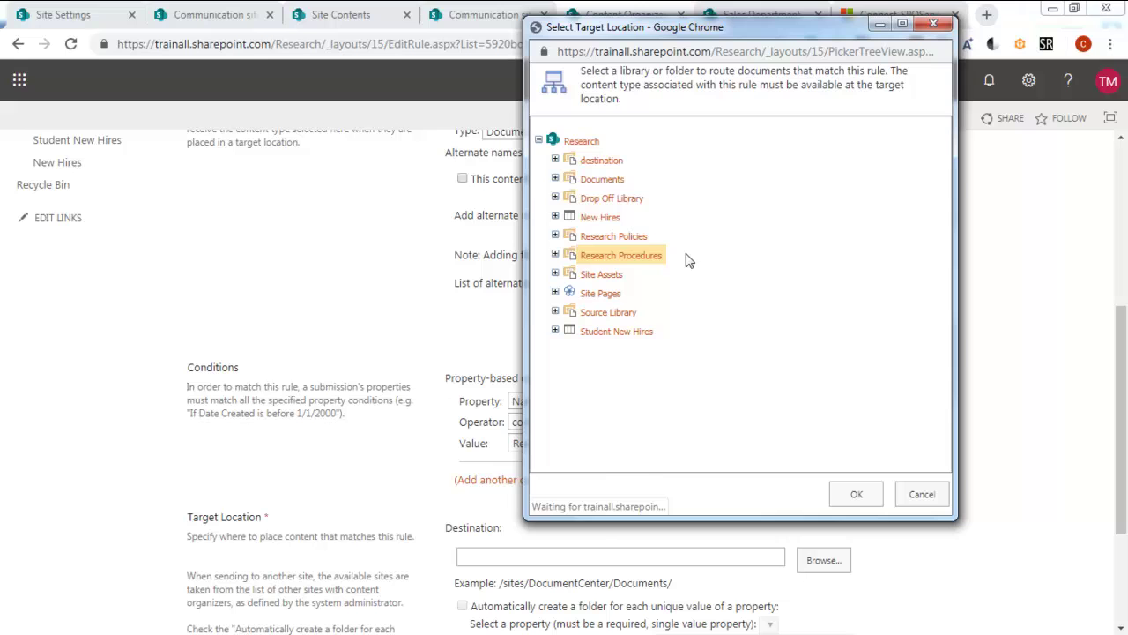
left_click(856, 494)
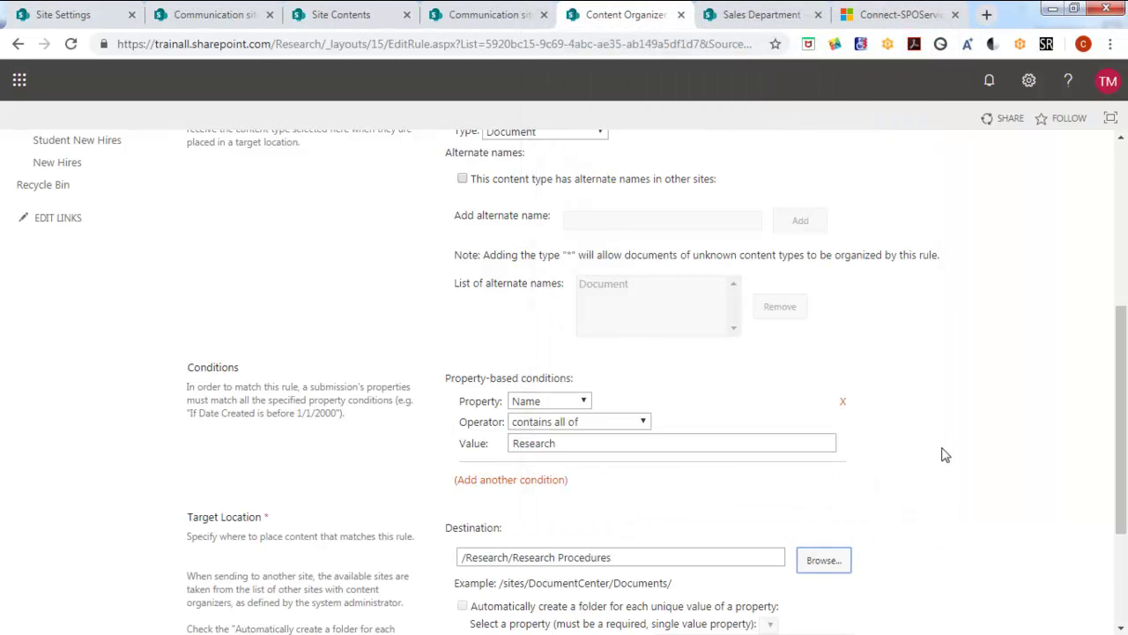
scroll(945, 454, "down", 3)
left_click(998, 558)
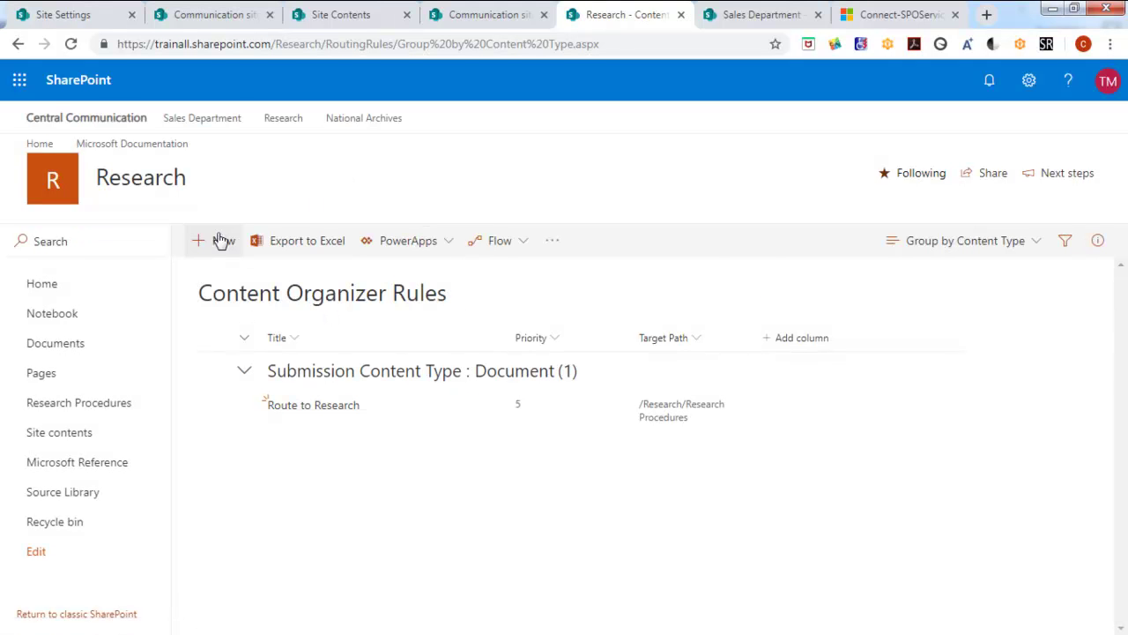
Step: Create rule 'Route to Research V2' for the Document type in Document Content Types
left_click(225, 241)
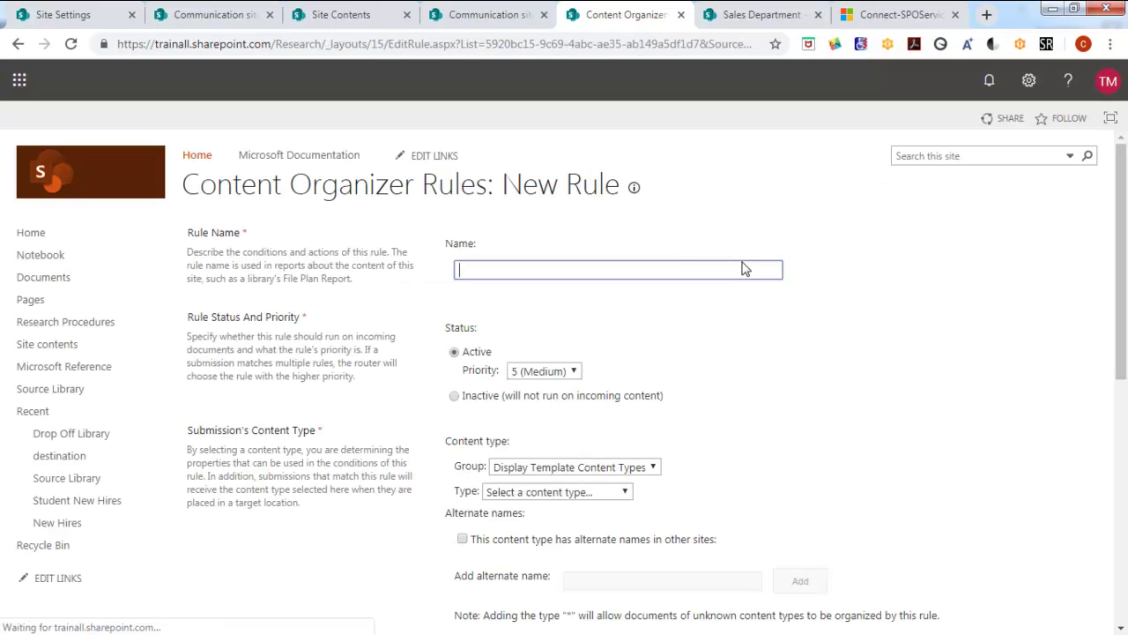
left_click(529, 269)
type("Rout")
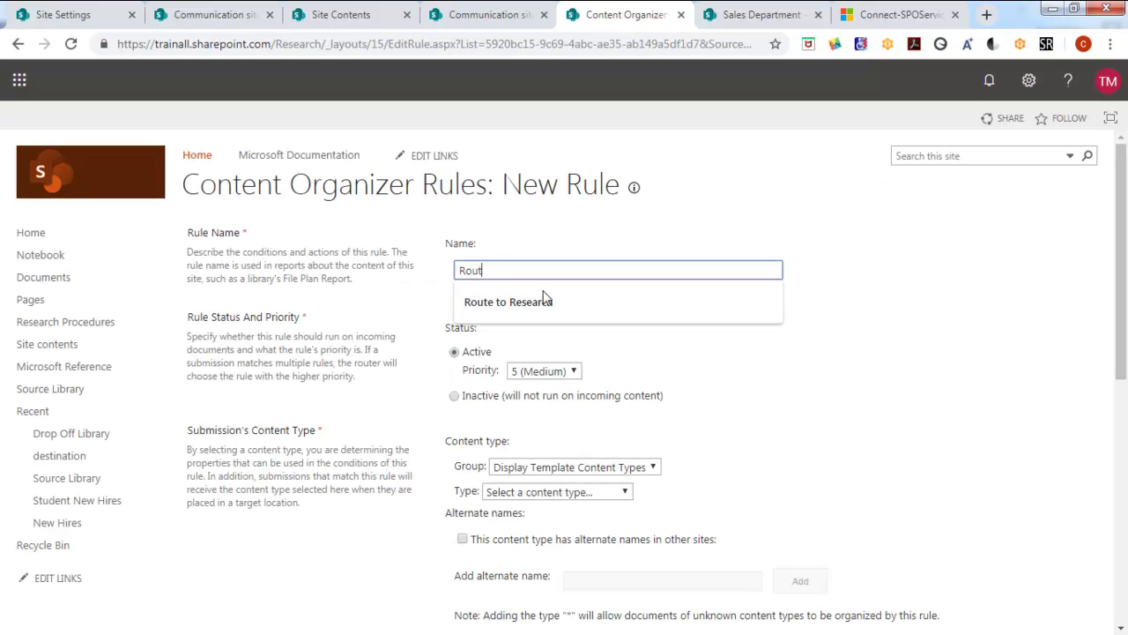
type("e to Research V2")
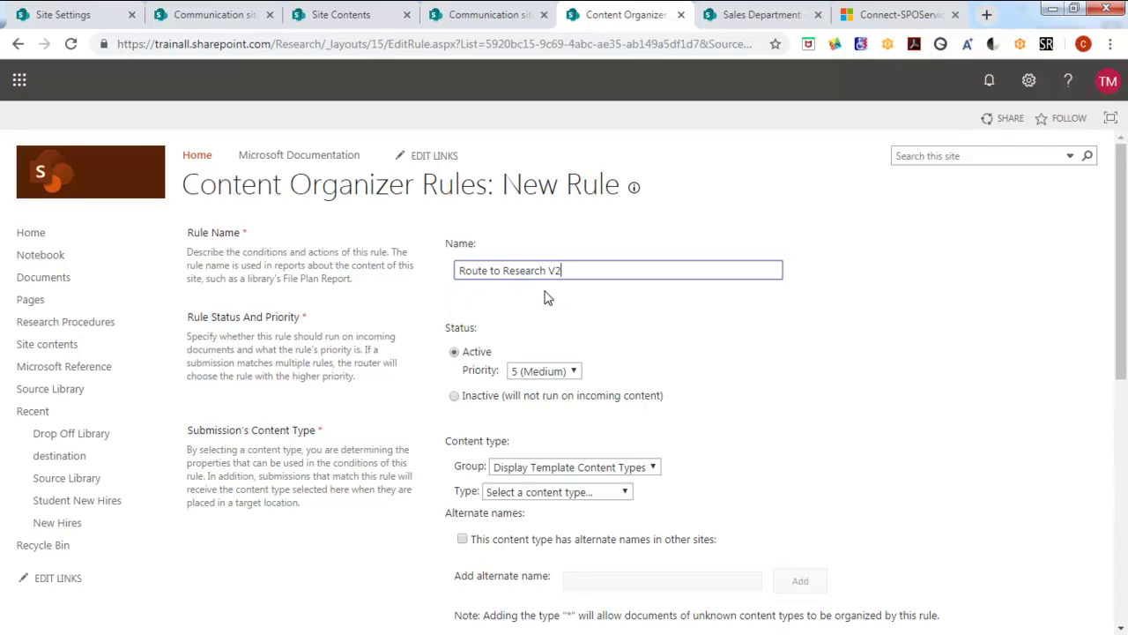
left_click(591, 467)
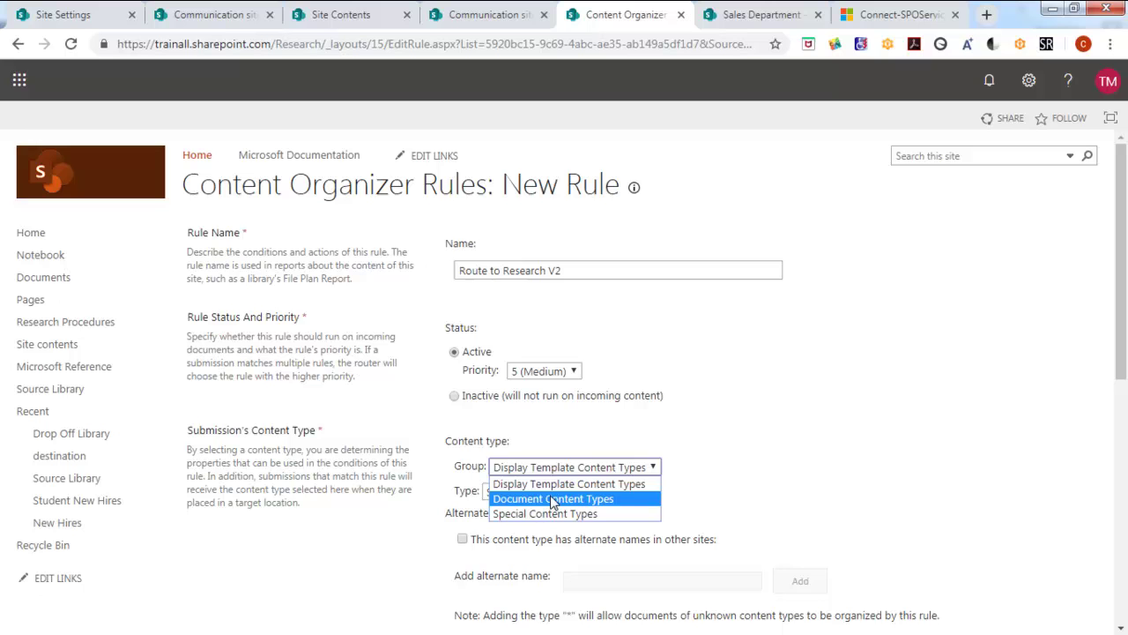
left_click(547, 496)
left_click(540, 494)
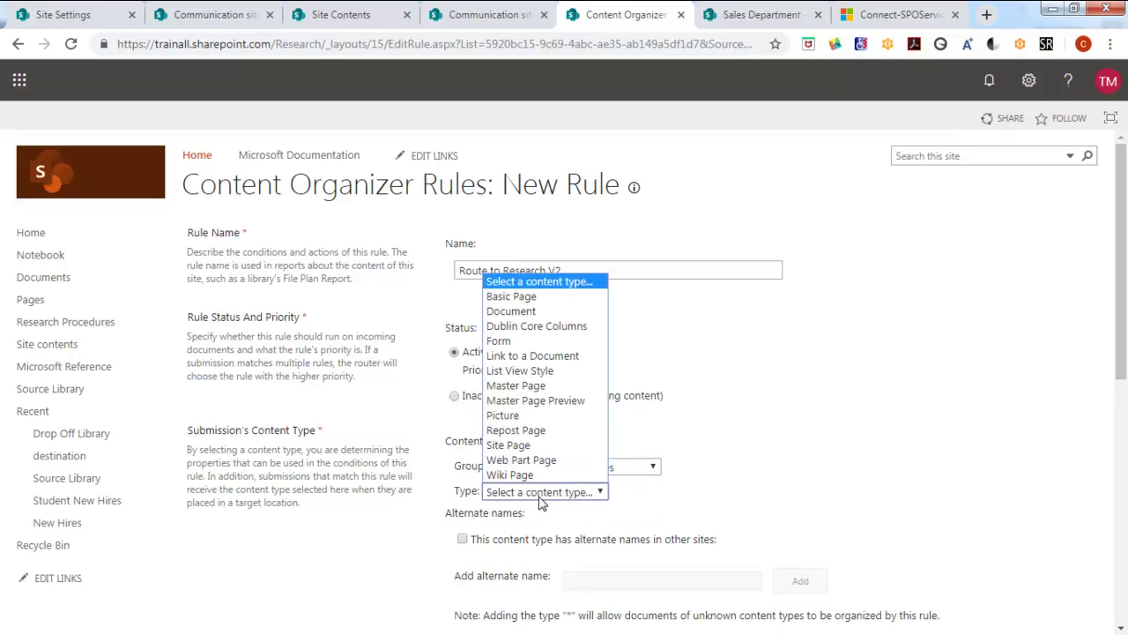
left_click(516, 311)
scroll(952, 433, "down", 4)
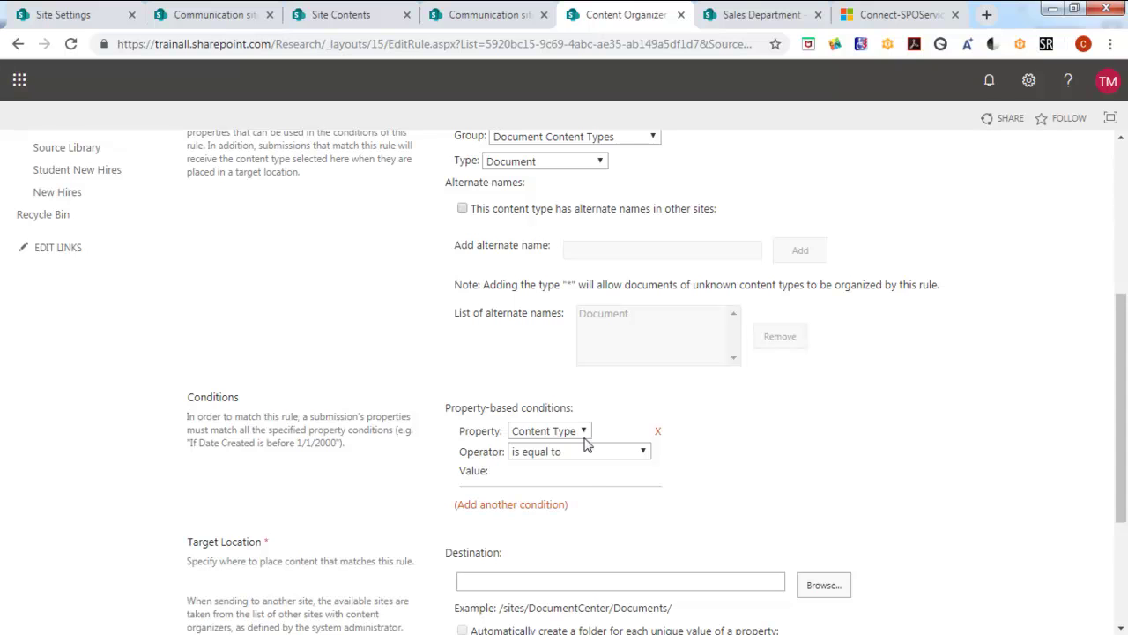
Step: Add the condition Title contains Research to the V2 rule
left_click(582, 433)
left_click(525, 476)
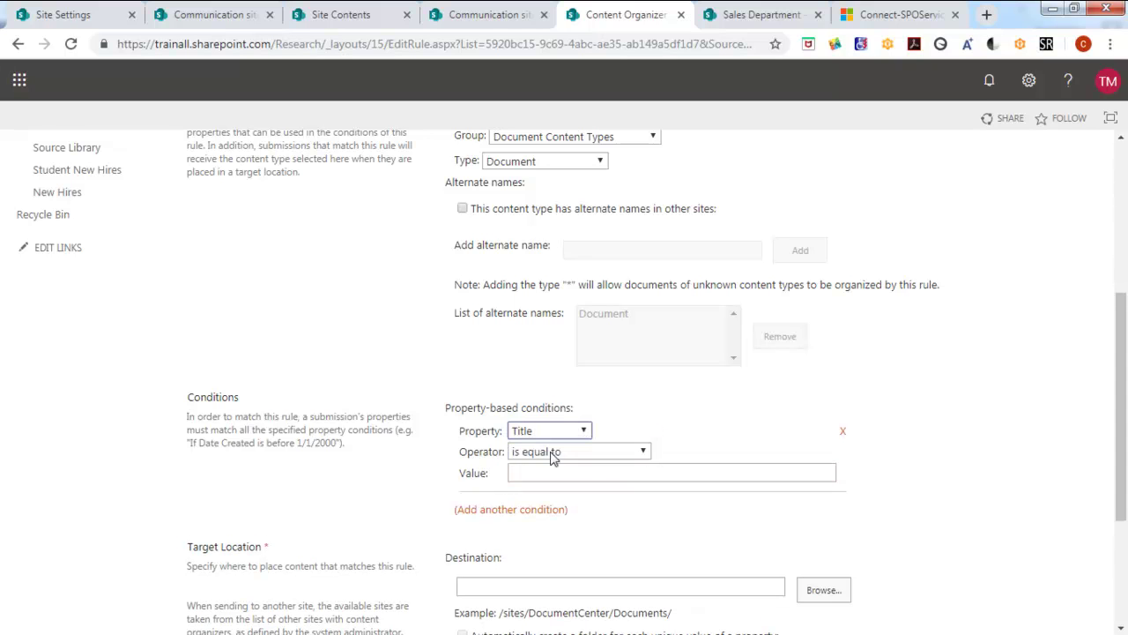
left_click(645, 454)
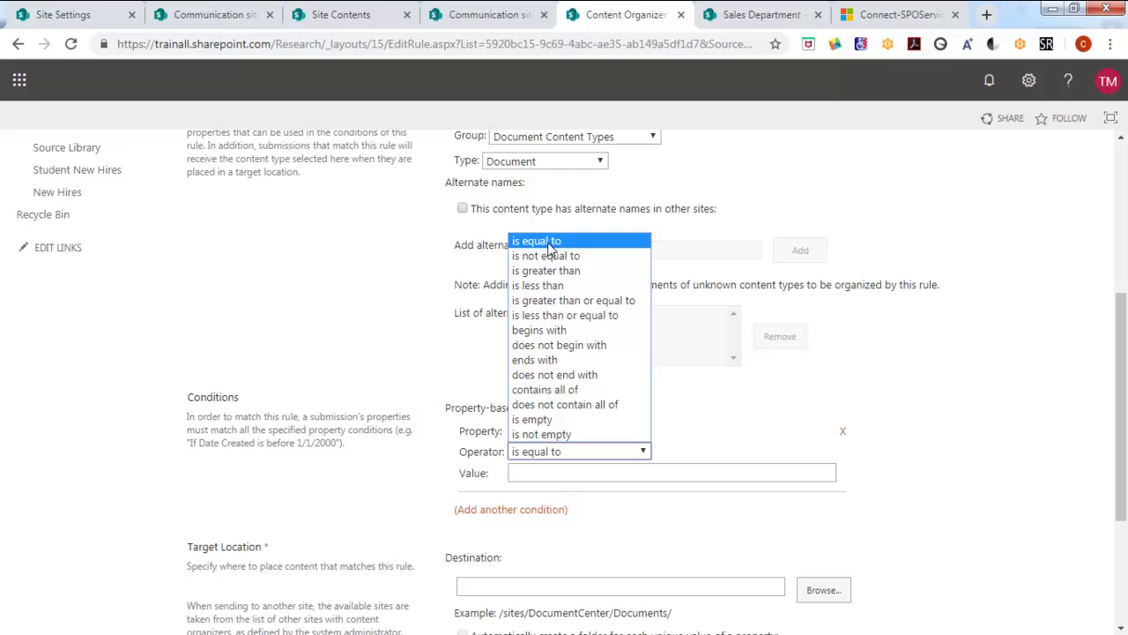
left_click(545, 389)
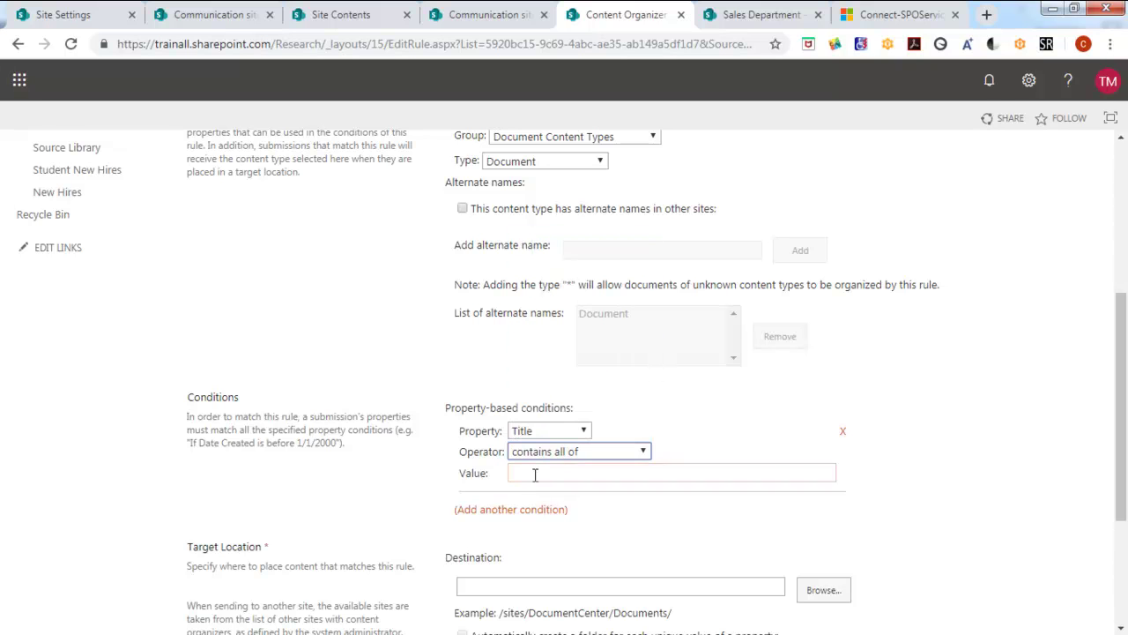
left_click(547, 473)
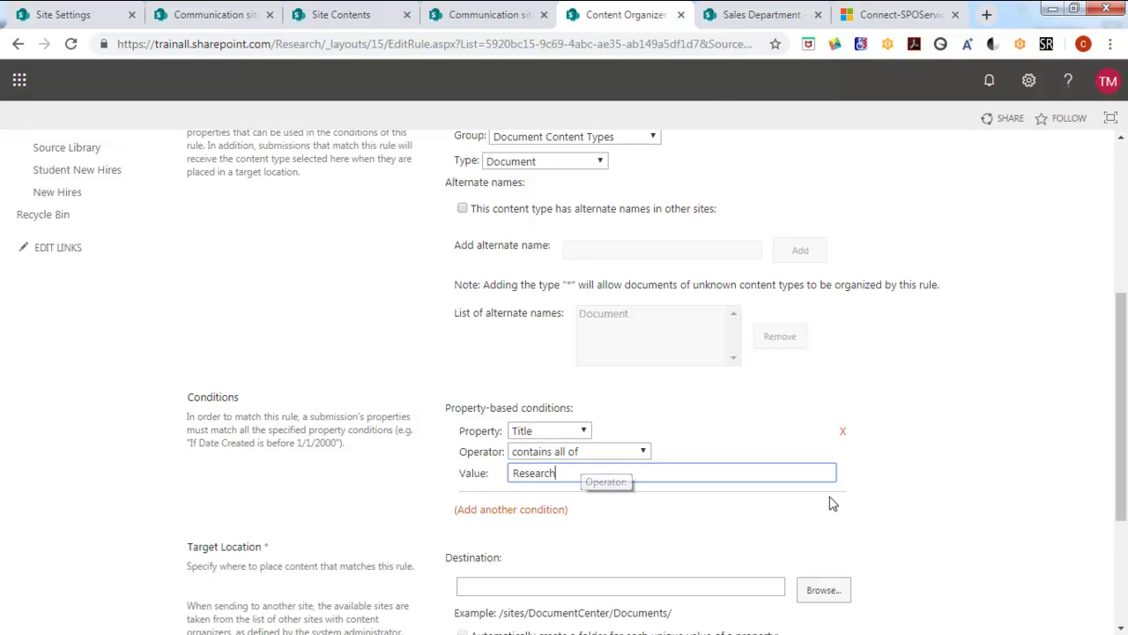
Step: Set the V2 rule's target location to the Research Procedures library
left_click(824, 597)
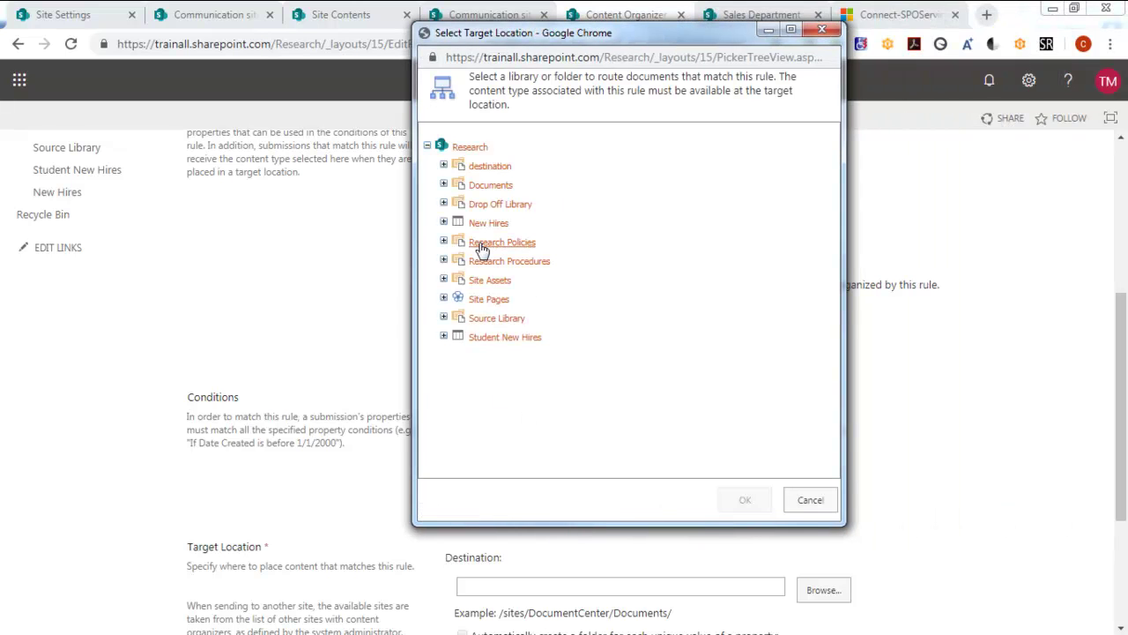
left_click(484, 268)
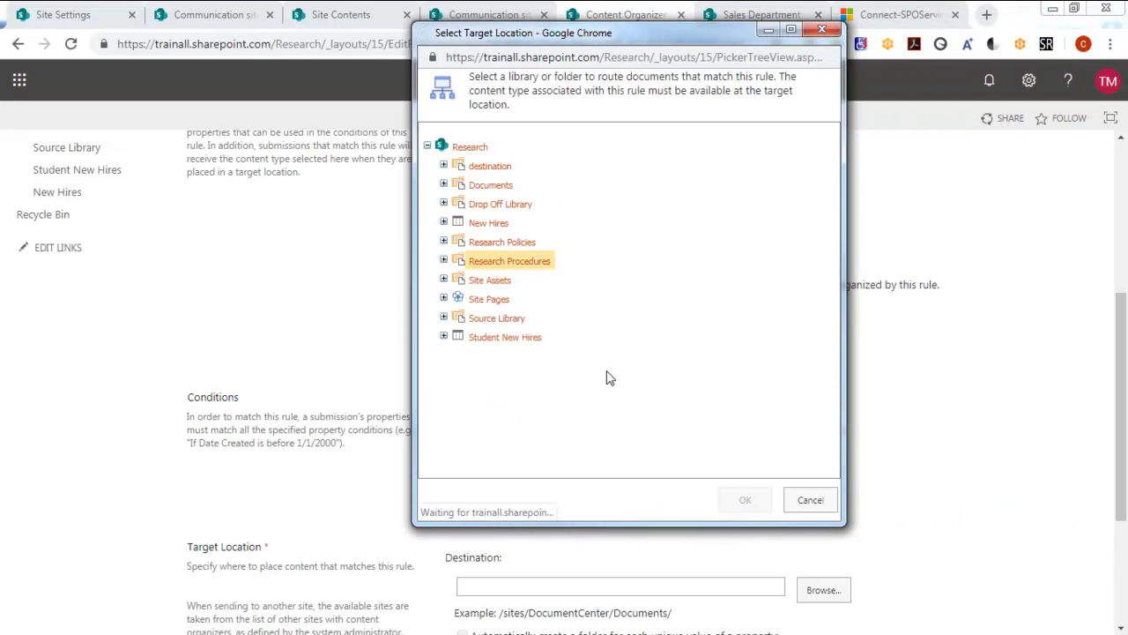
left_click(745, 500)
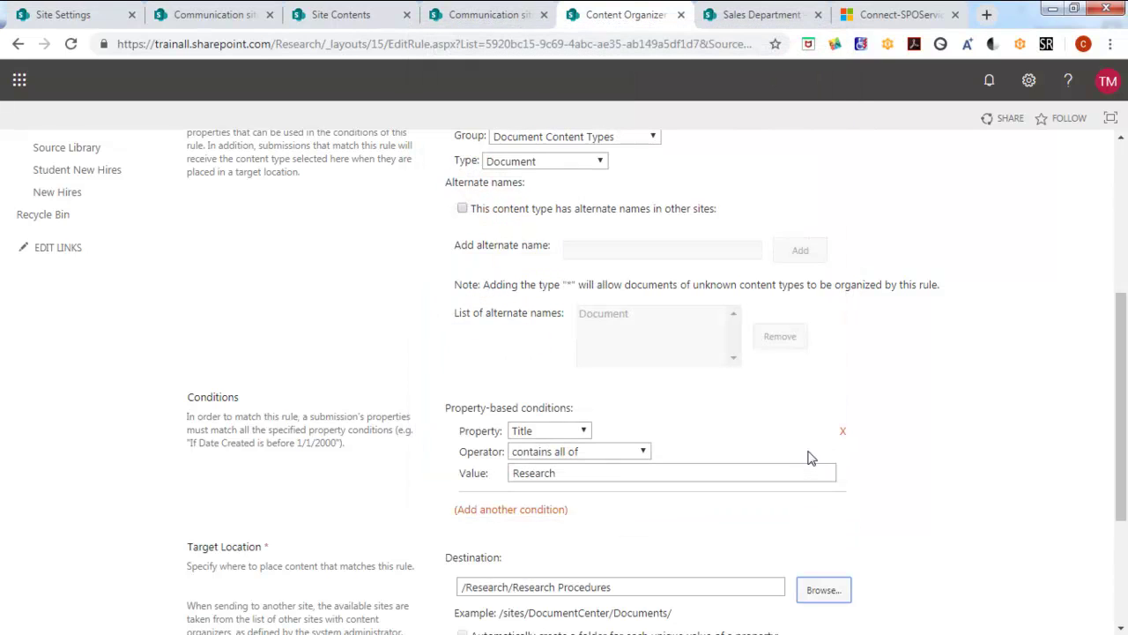
scroll(1120, 406, "down", 3)
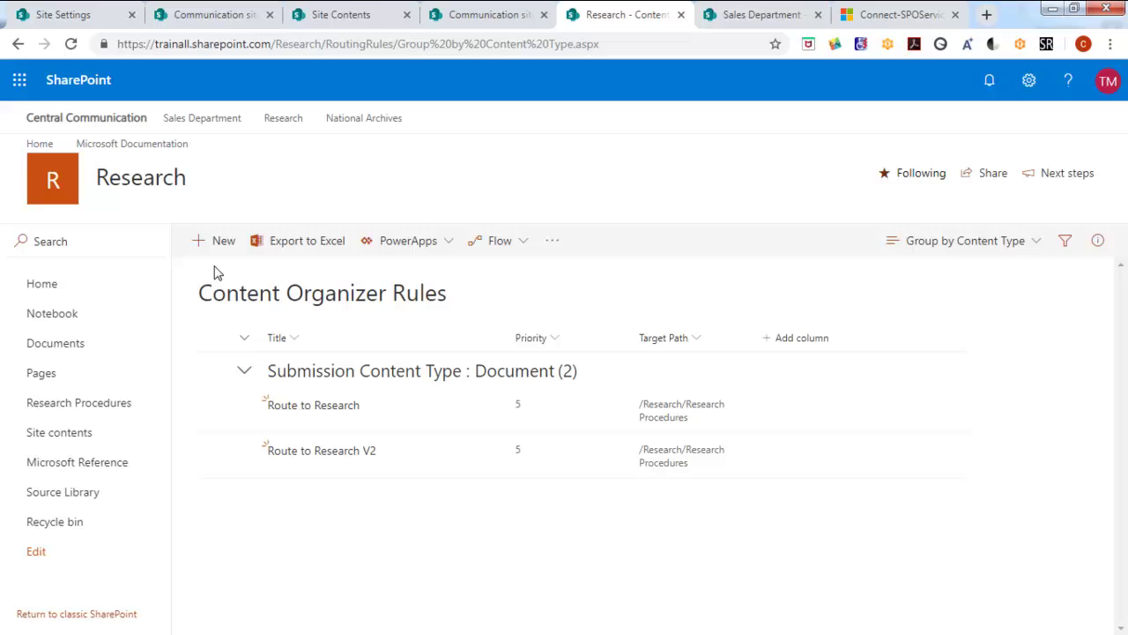
Step: Return from the Content Organizer Rules list to the Research site home page
left_click(40, 284)
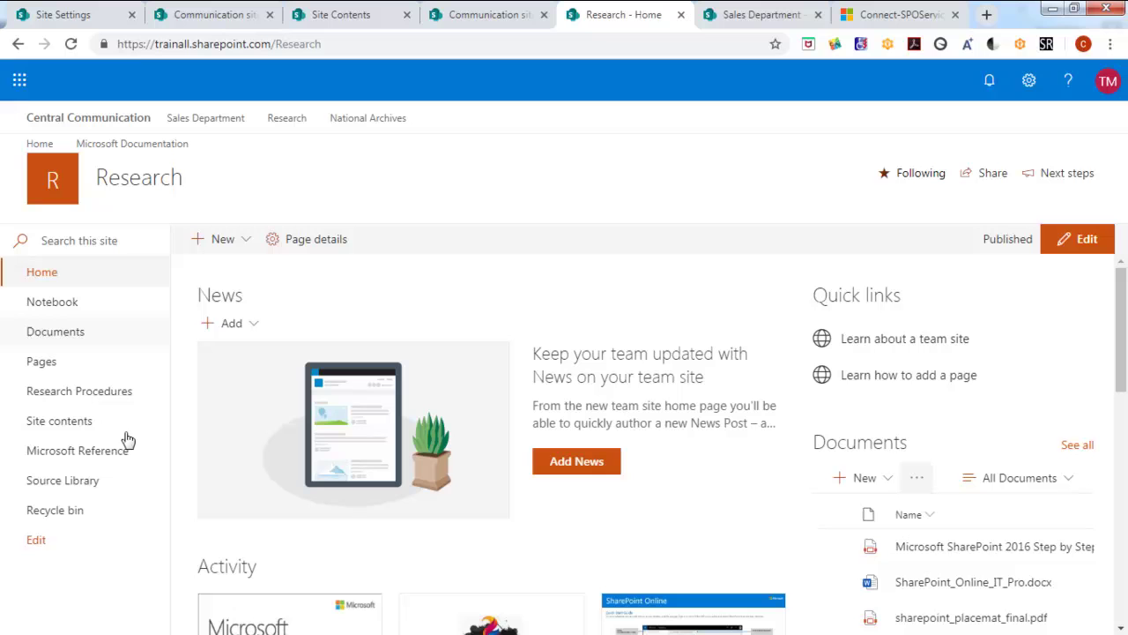
Step: Turn on Quick Launch display for the Drop Off Library in its settings, then return to the Research home page
left_click(50, 421)
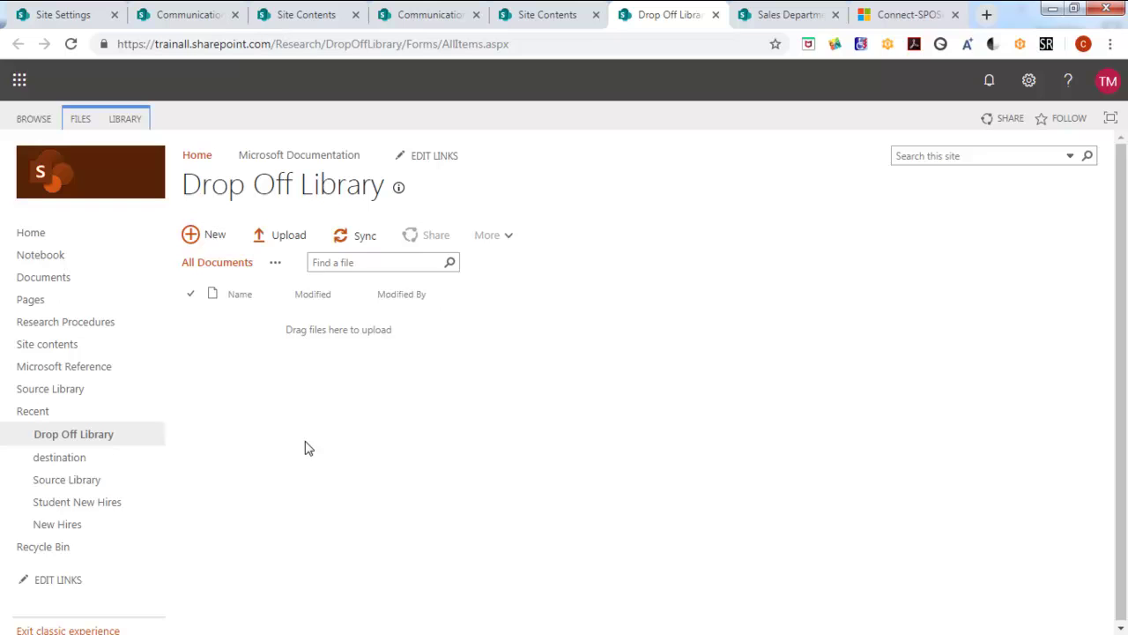
left_click(123, 120)
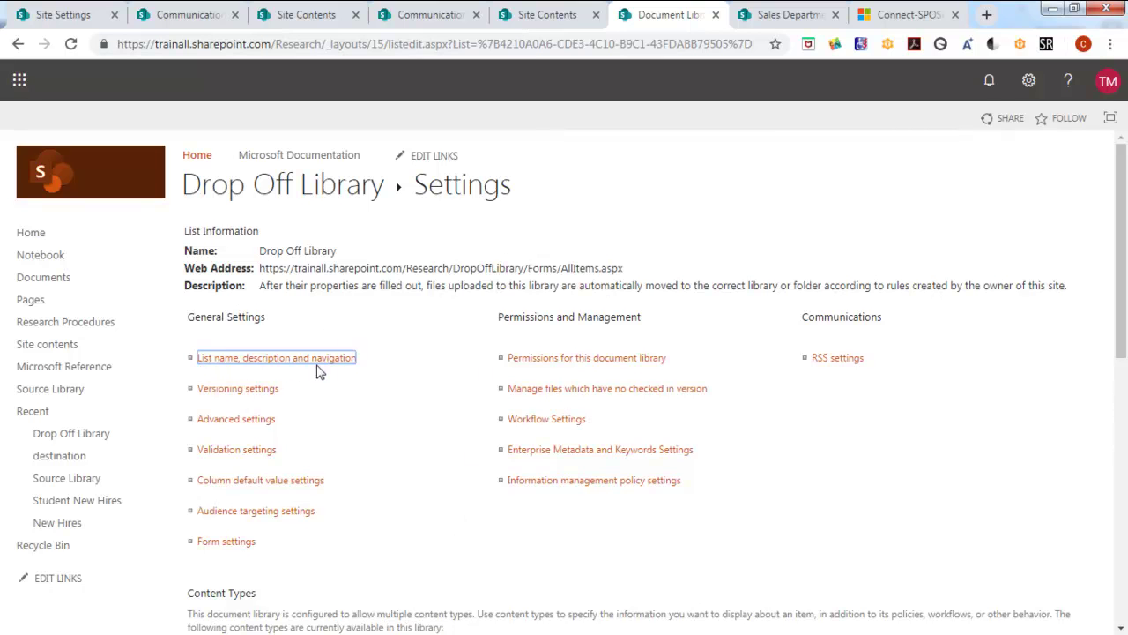
left_click(281, 366)
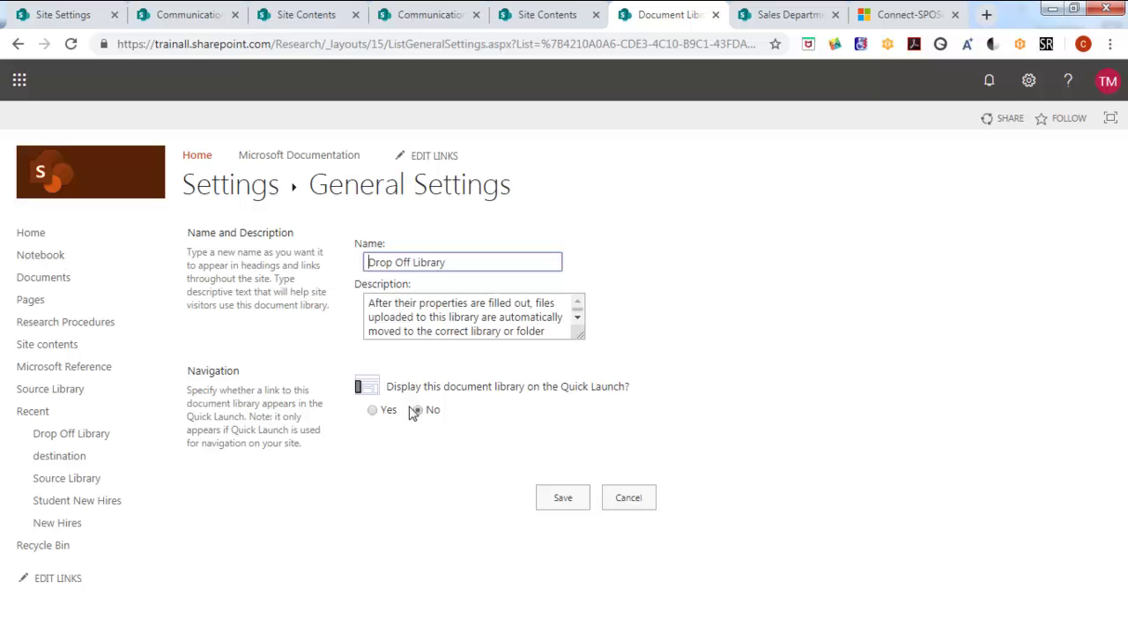
left_click(375, 412)
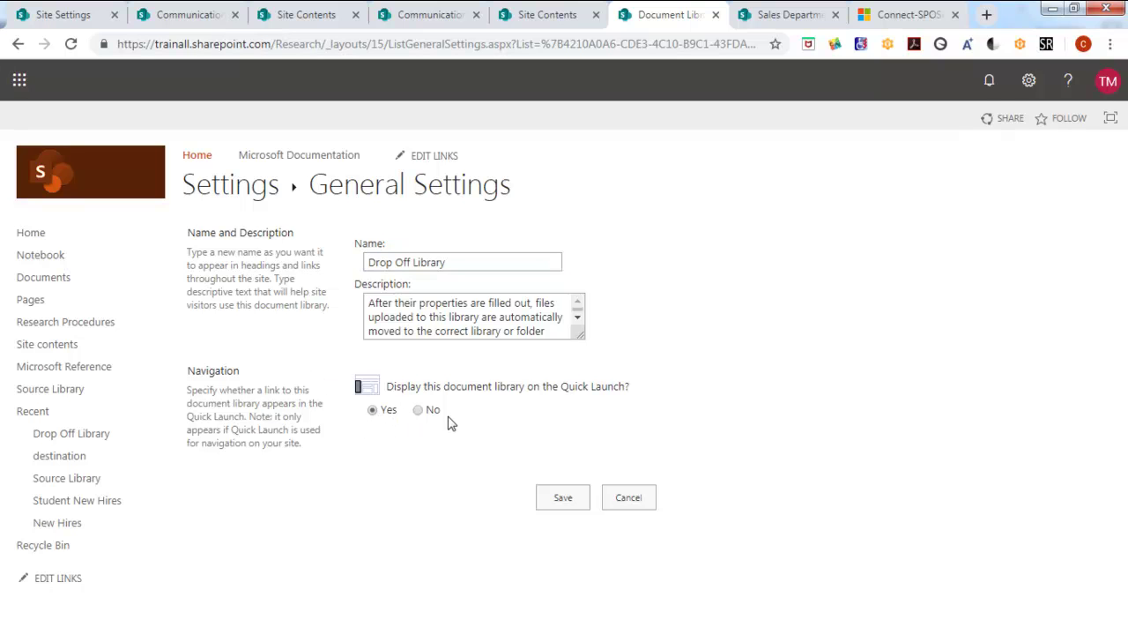
left_click(562, 499)
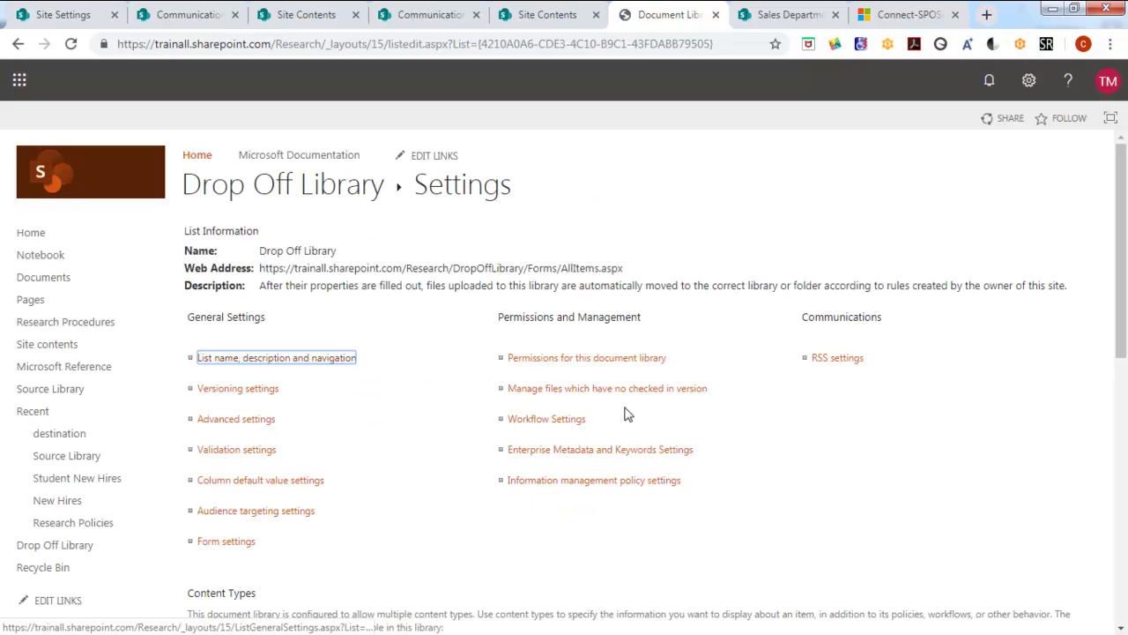
left_click(34, 233)
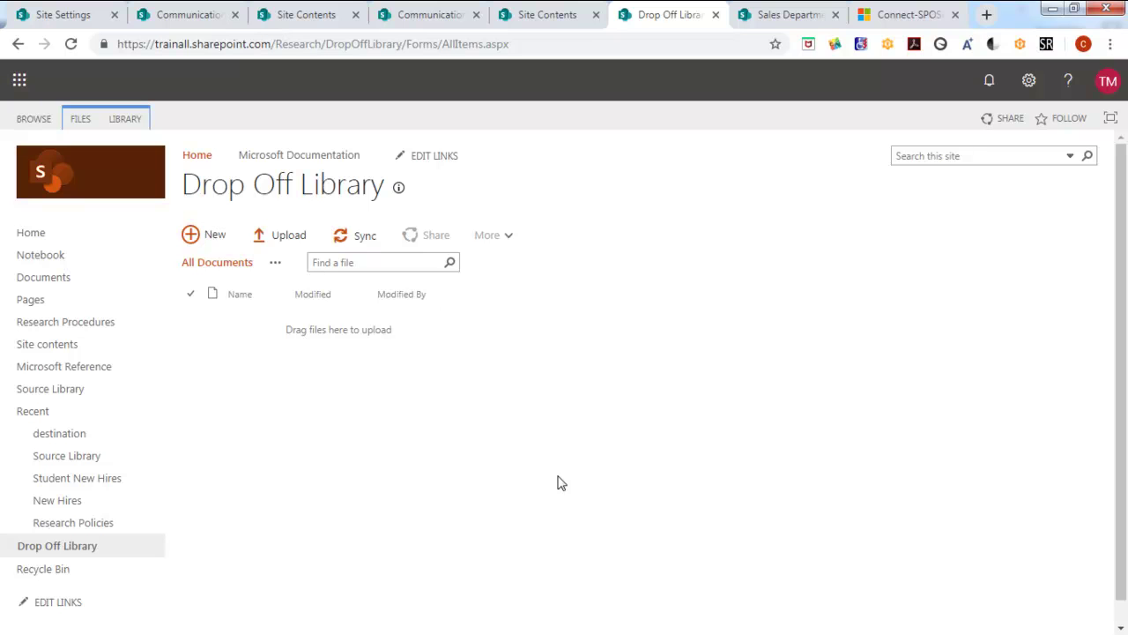
Step: Upload UtilitiesStyles.dotx from the Documents folder into the Drop Off Library
left_click(279, 236)
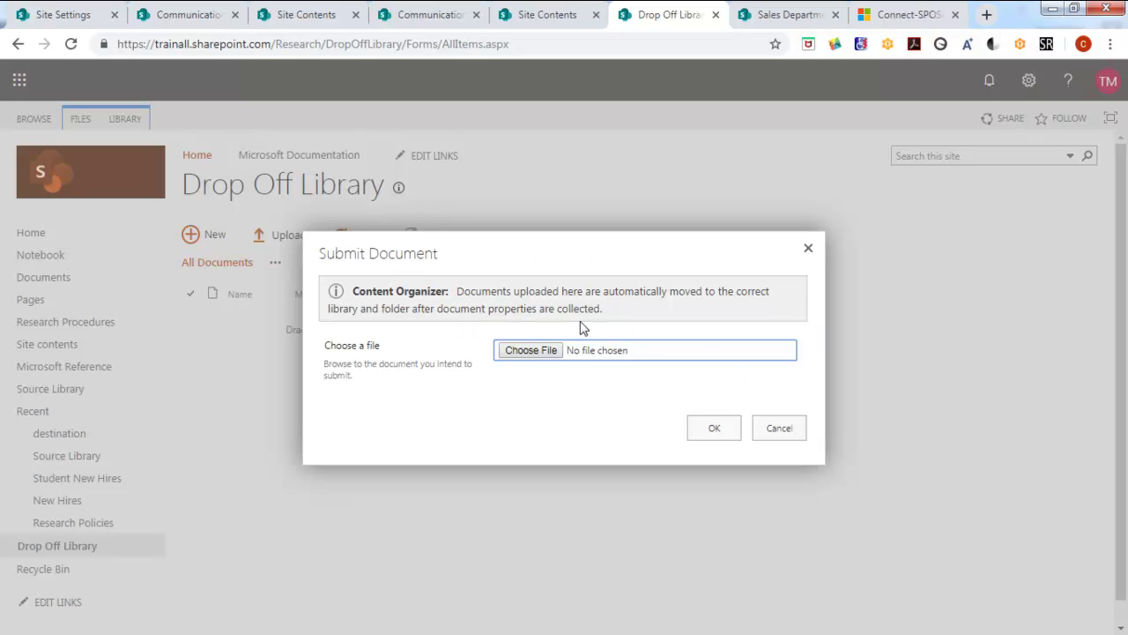
left_click(520, 351)
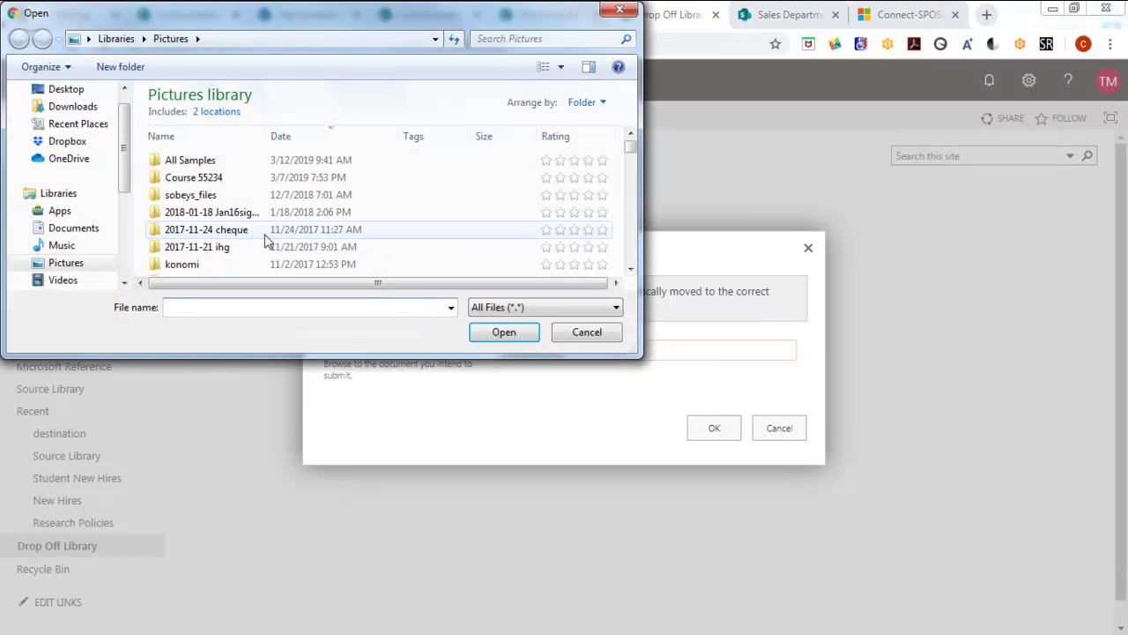
left_click_drag(630, 145, 649, 265)
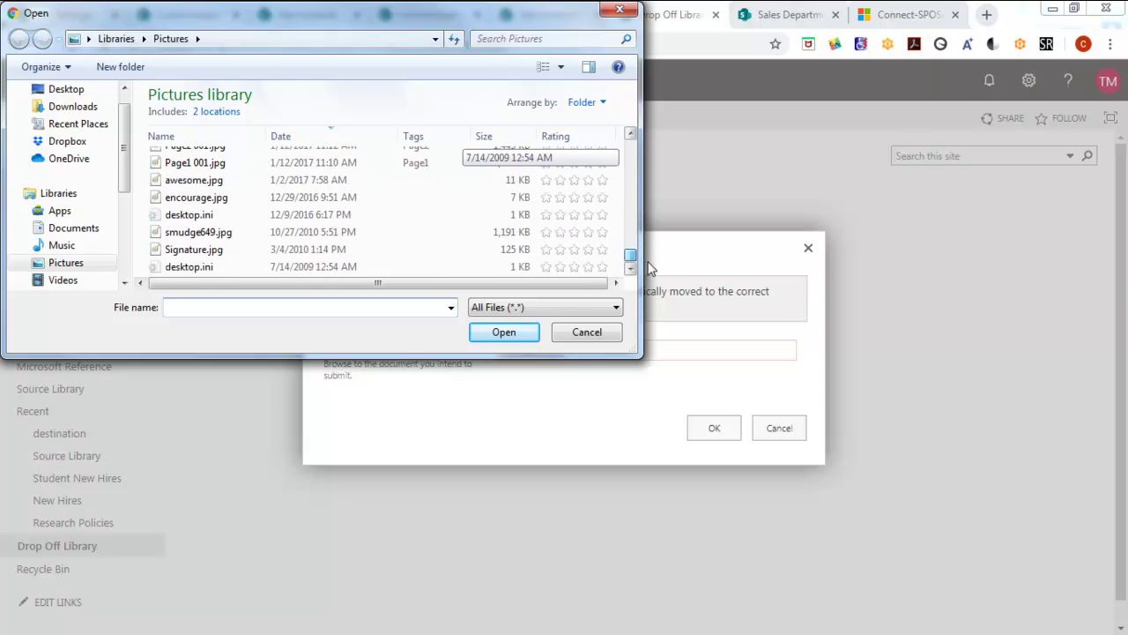
left_click(73, 227)
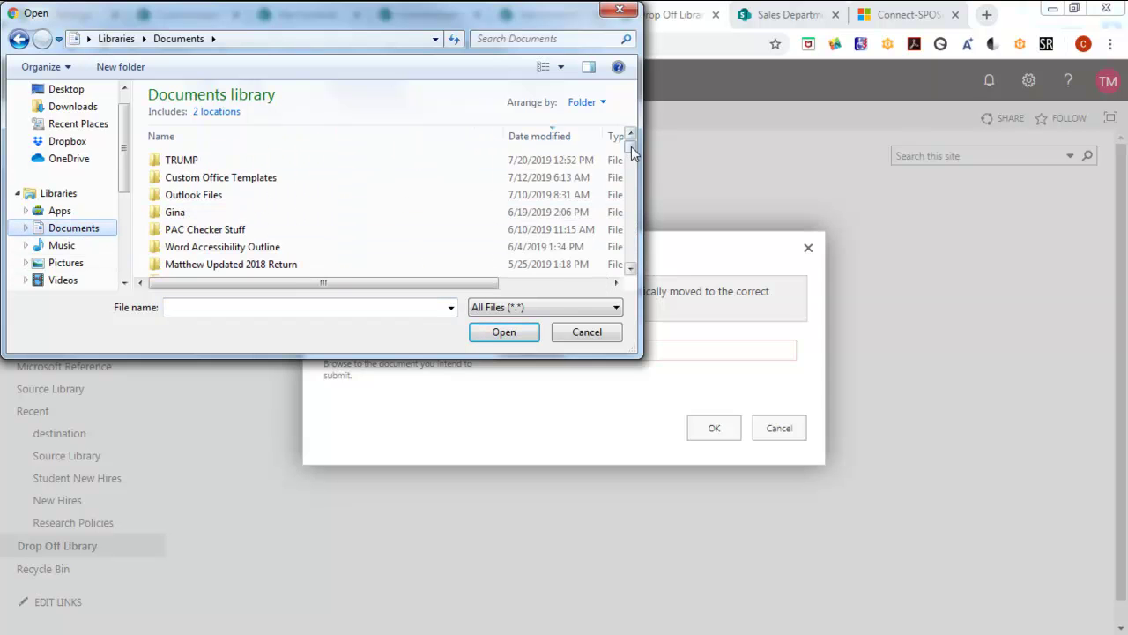
left_click_drag(631, 146, 632, 201)
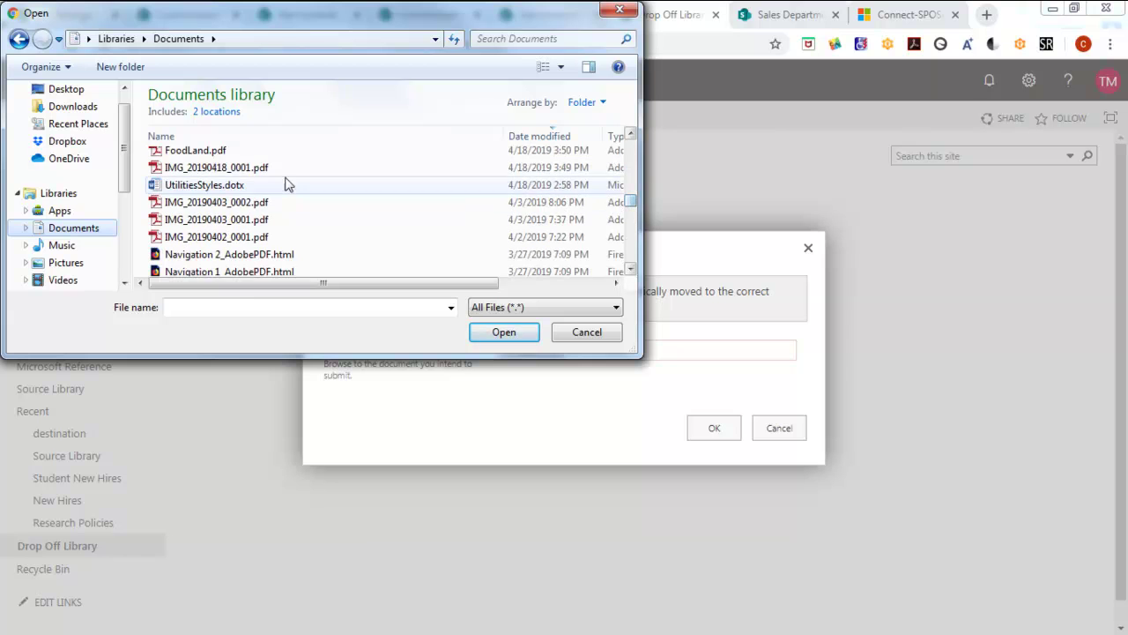
left_click(171, 187)
left_click(480, 335)
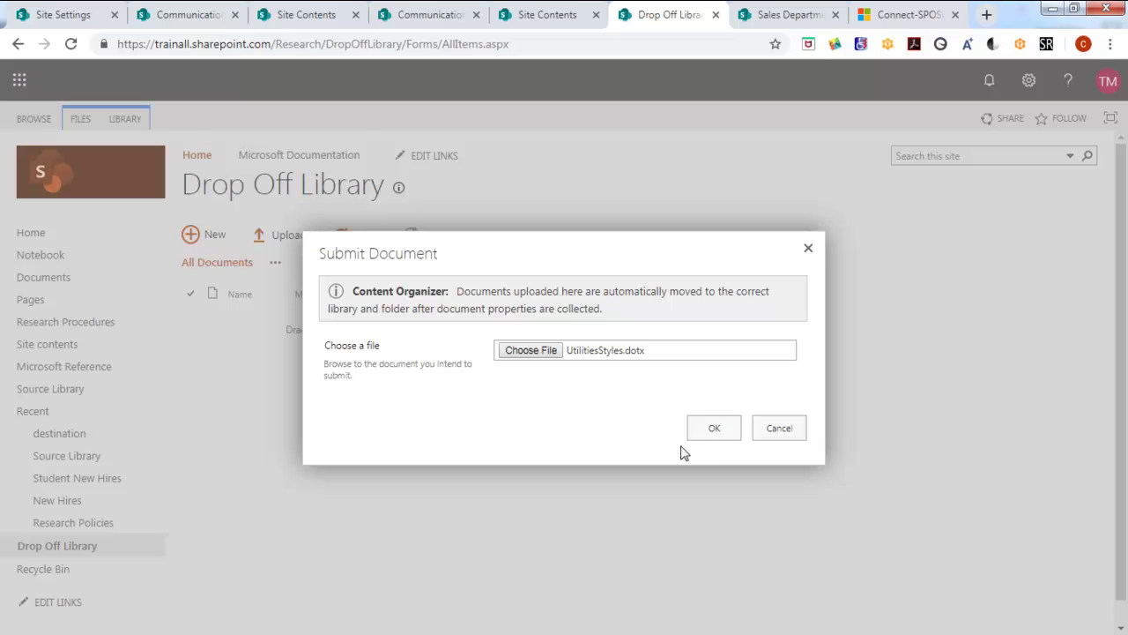
left_click(714, 429)
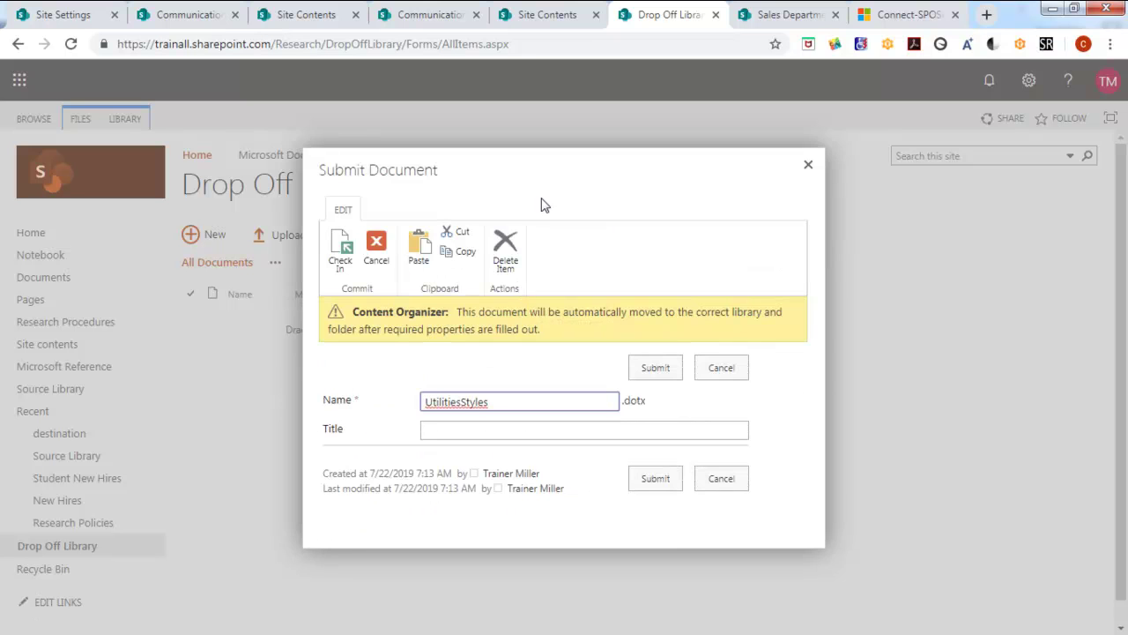
Step: Enter 'Research demo' as the Title in the document's submission form
left_click_drag(547, 178, 532, 155)
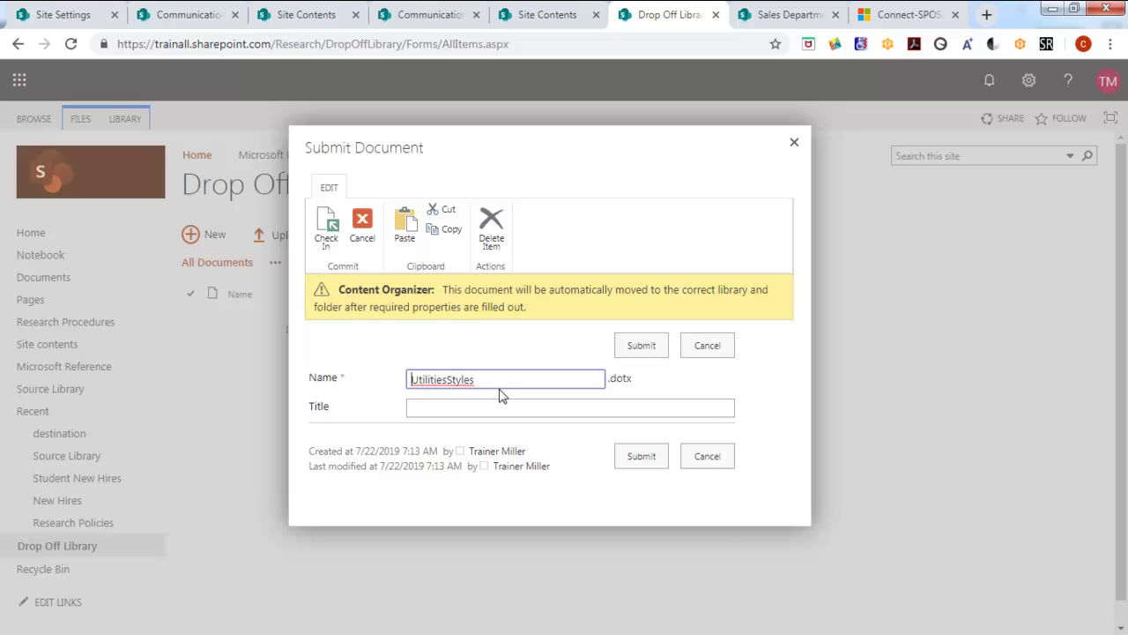
left_click(414, 406)
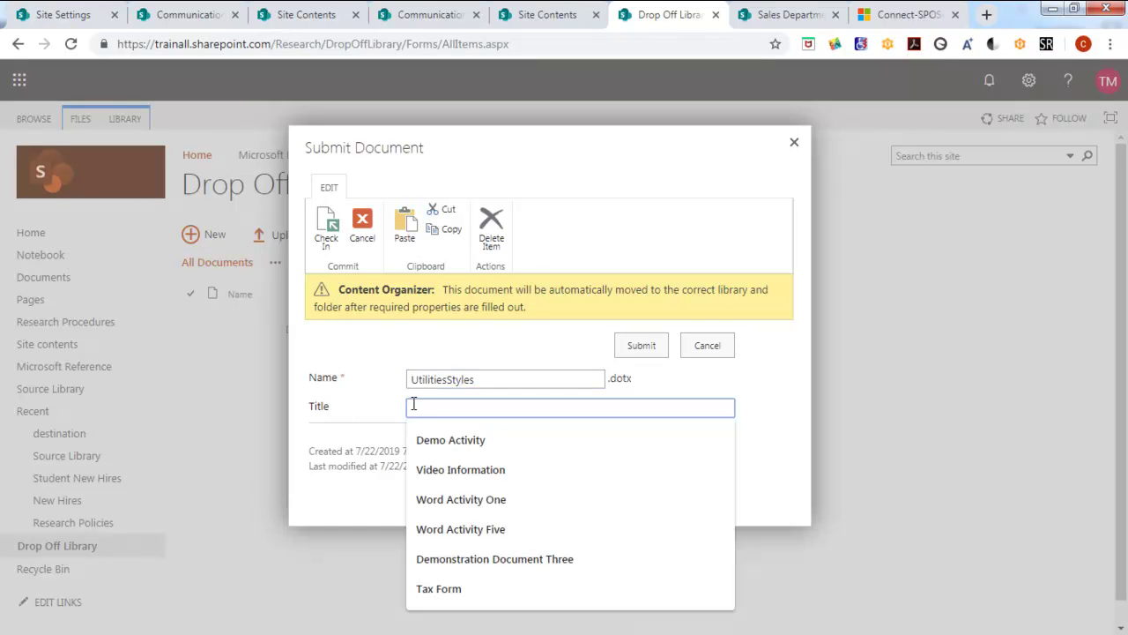
type("Research demo")
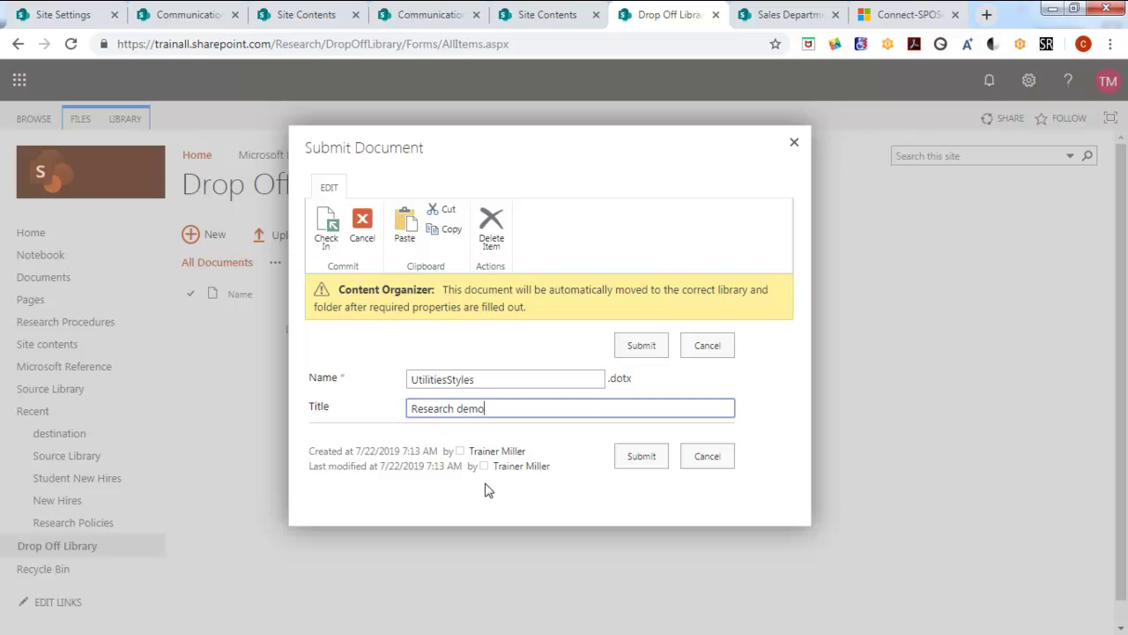
Step: Submit UtilitiesStyles and acknowledge the 'saved to final location' confirmation
left_click(640, 457)
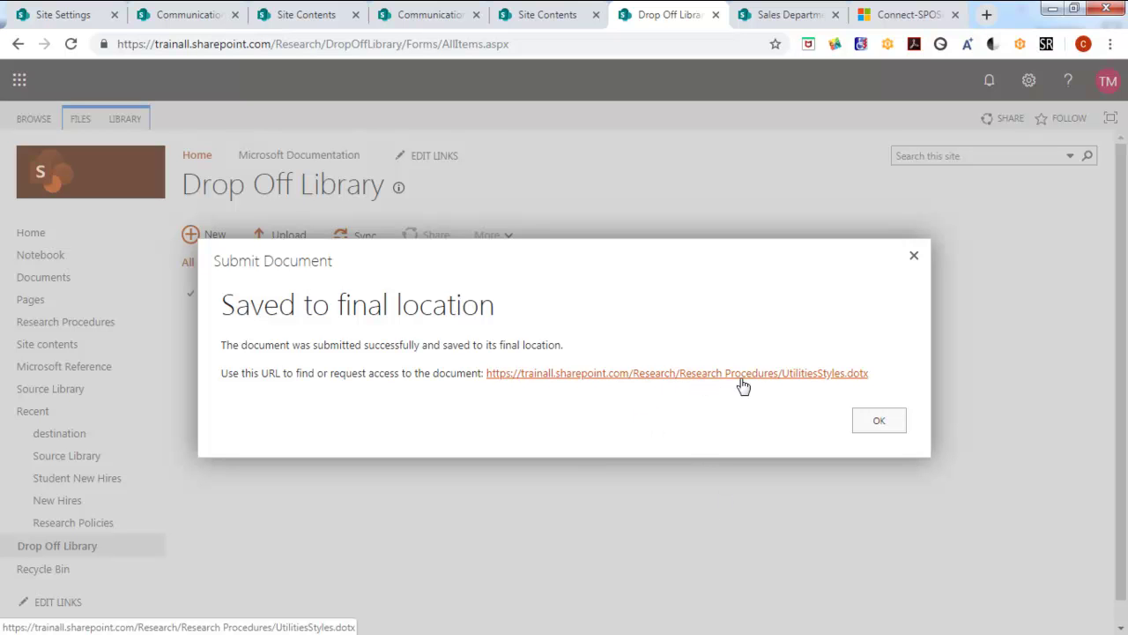
left_click(866, 421)
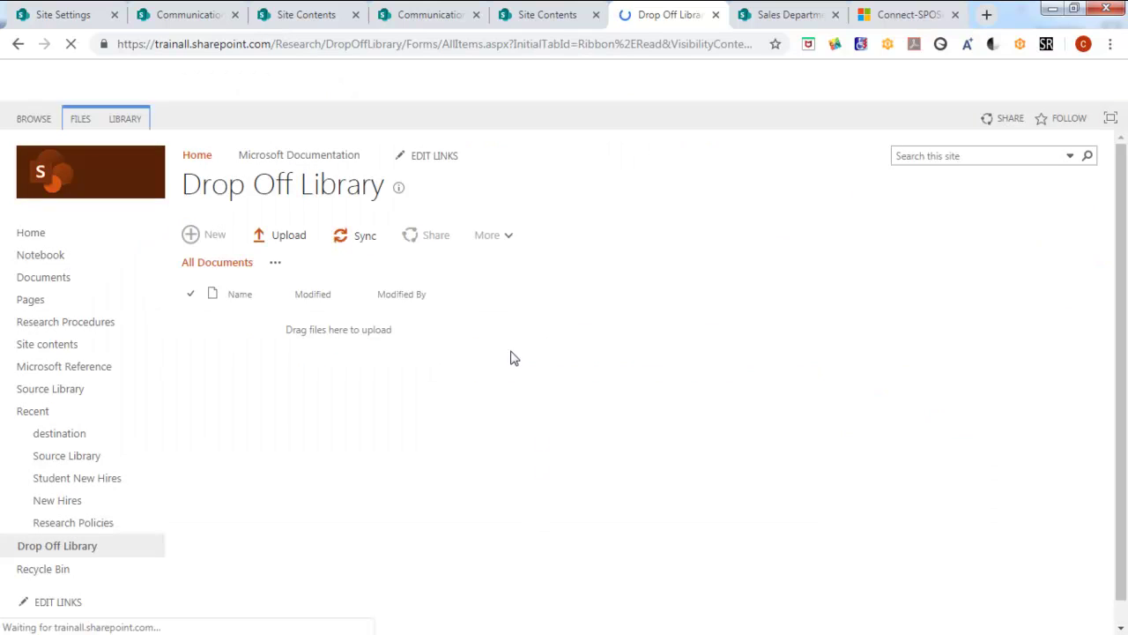